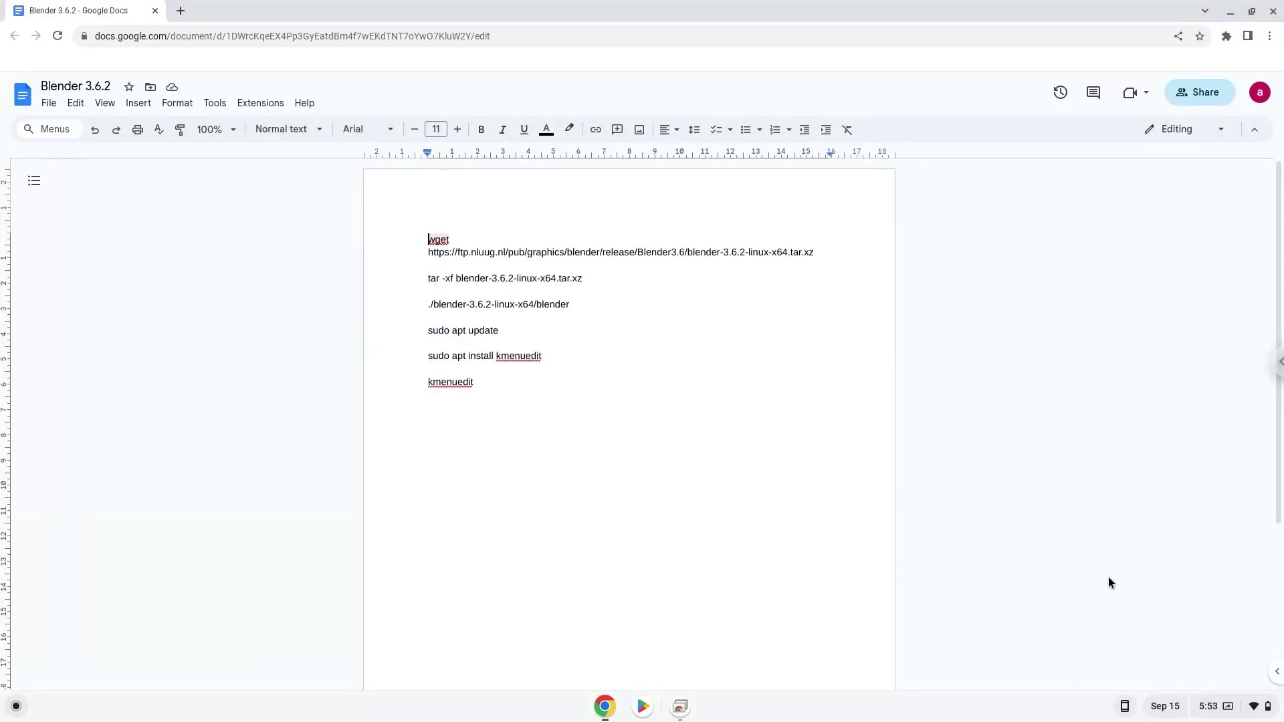
- Go to Settings > Advanced > Developers and turn on the Linux development environment
left_click(1198, 711)
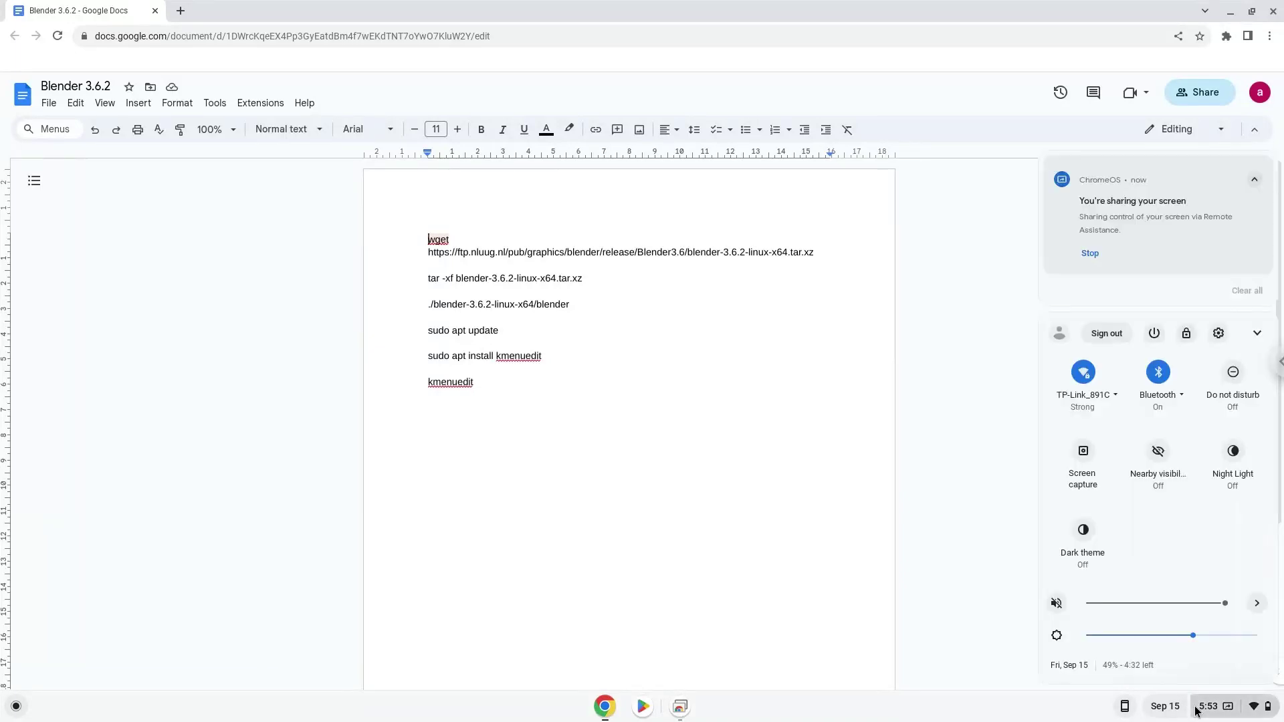
left_click(1218, 333)
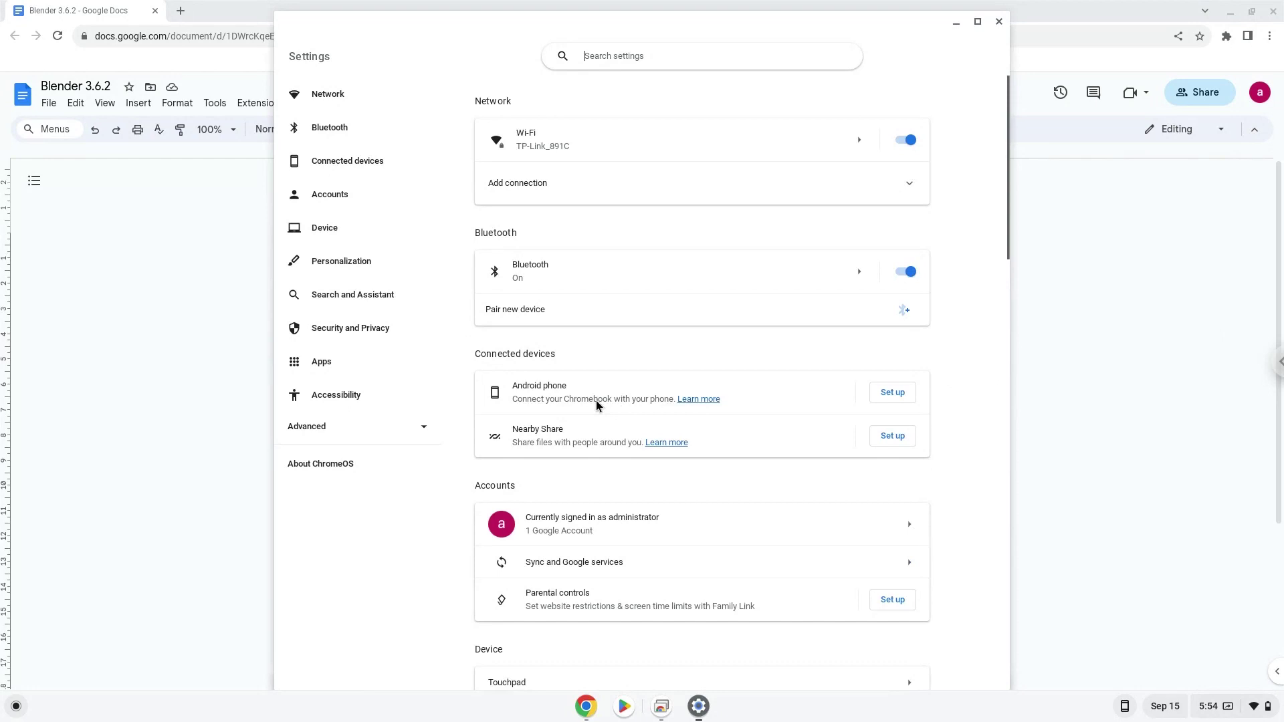
left_click(387, 429)
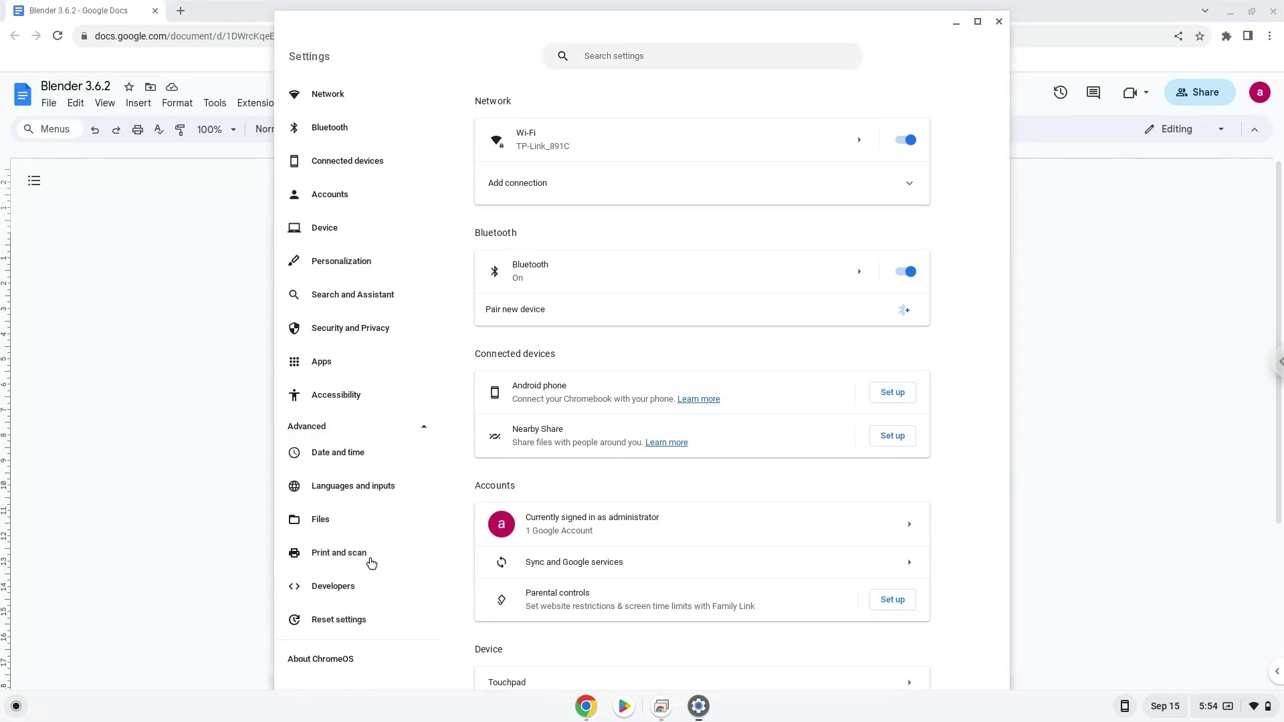
left_click(367, 586)
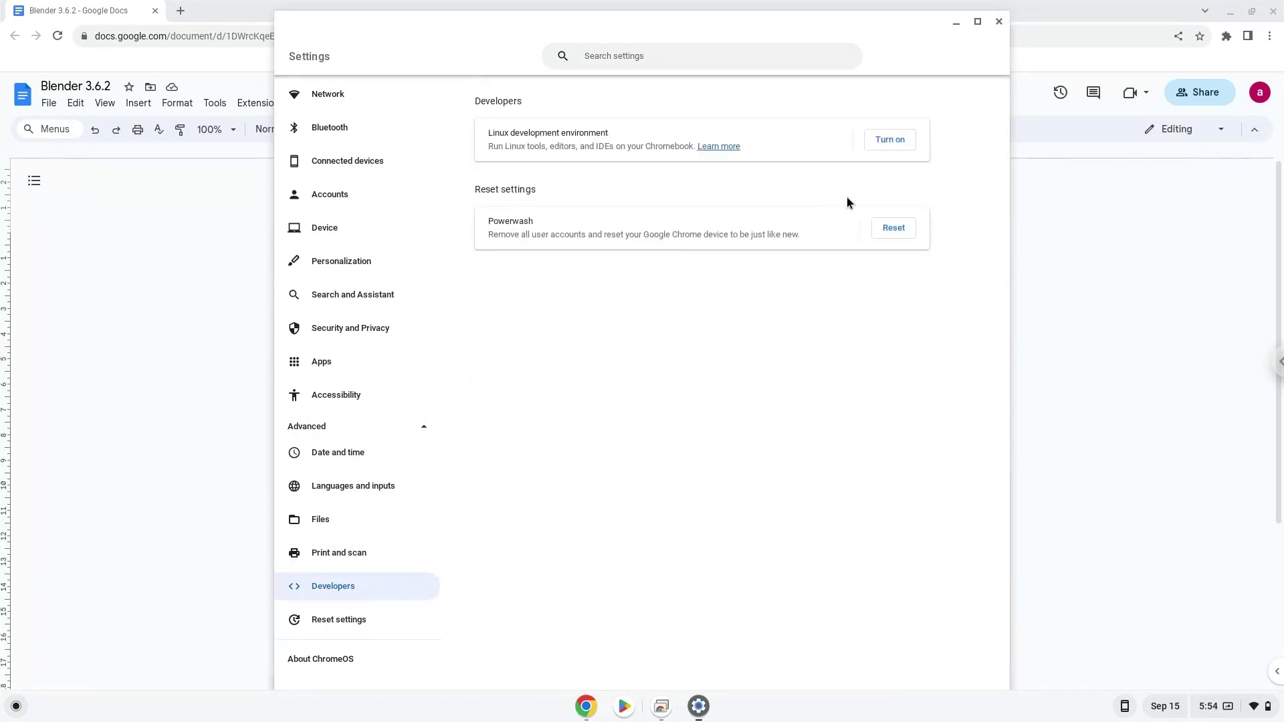
left_click(890, 140)
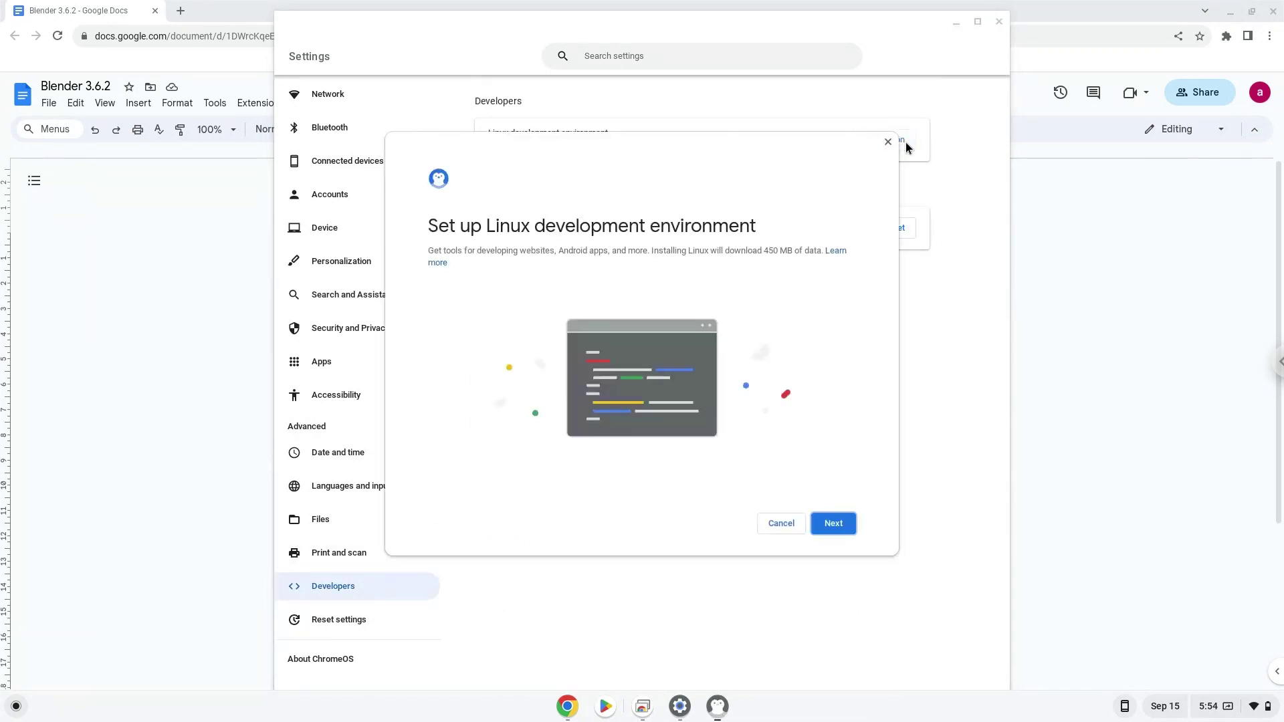
- Install Linux with the default username and disk size, then close the terminal it opens
left_click(832, 525)
left_click(834, 528)
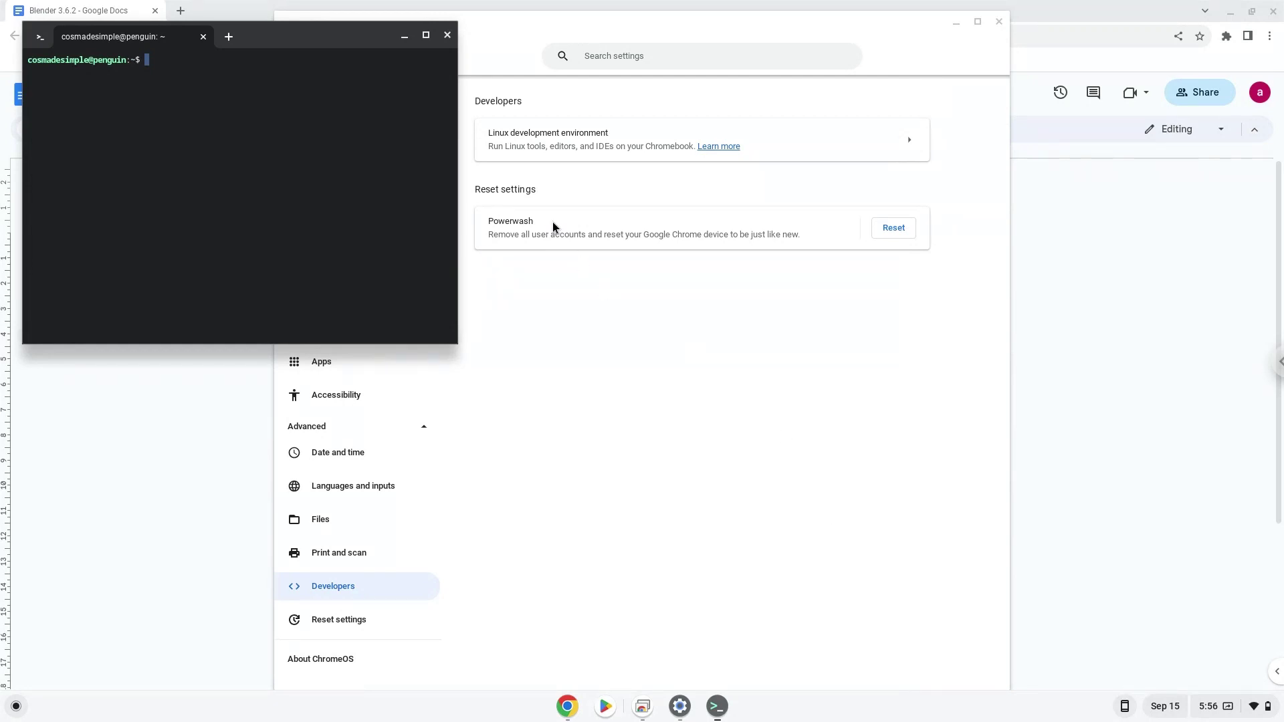
left_click(448, 35)
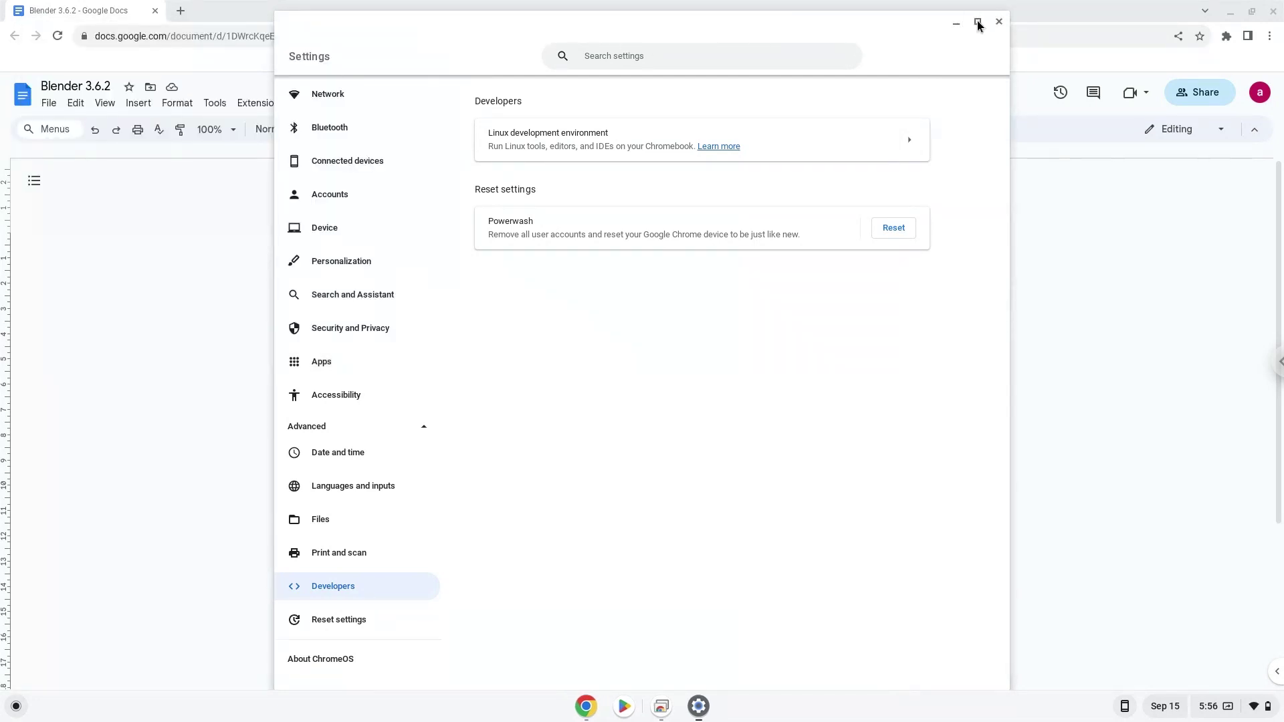
- Close Settings and copy the Blender 3.6.2 wget download command from the Google Doc
left_click(997, 22)
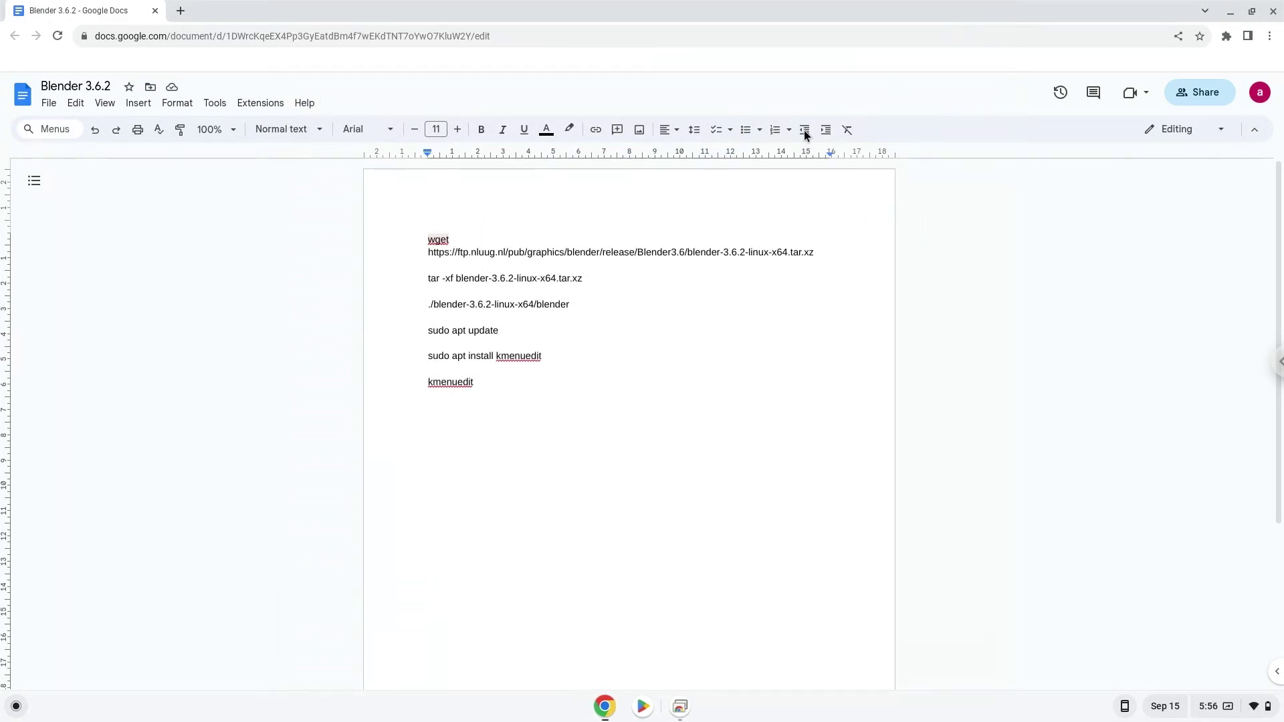
triple_click(610, 252)
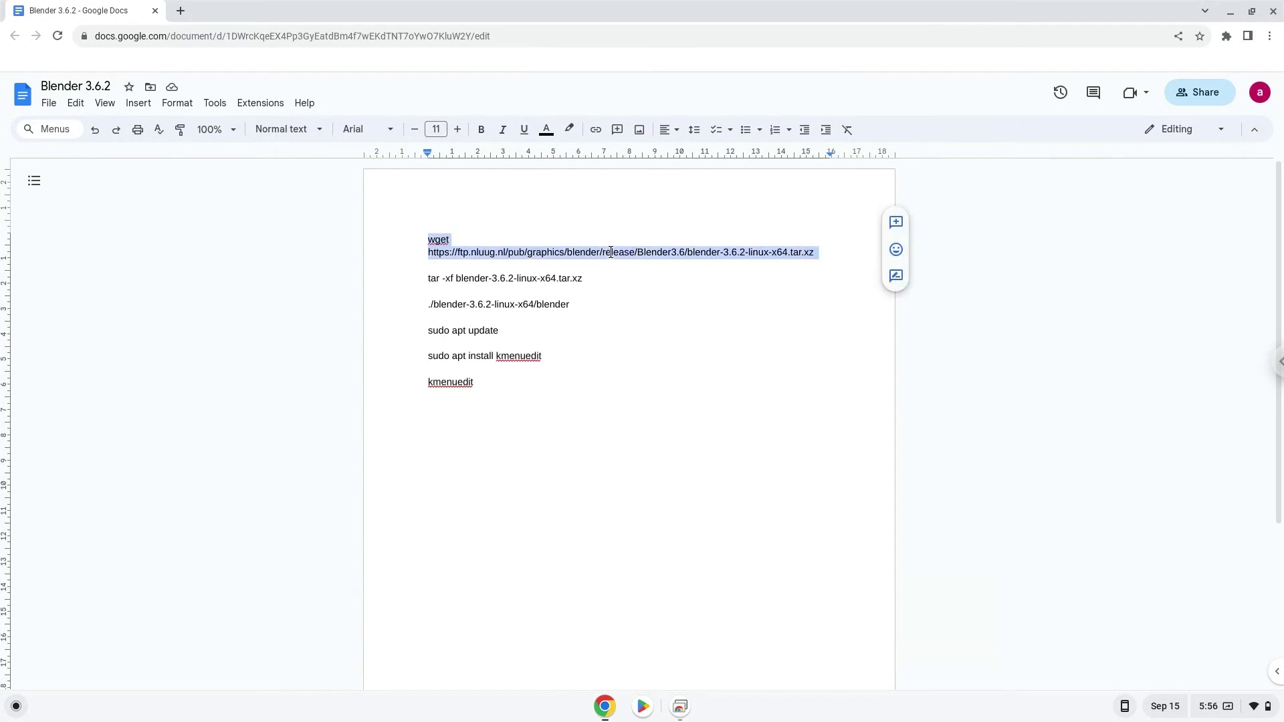
right_click(611, 252)
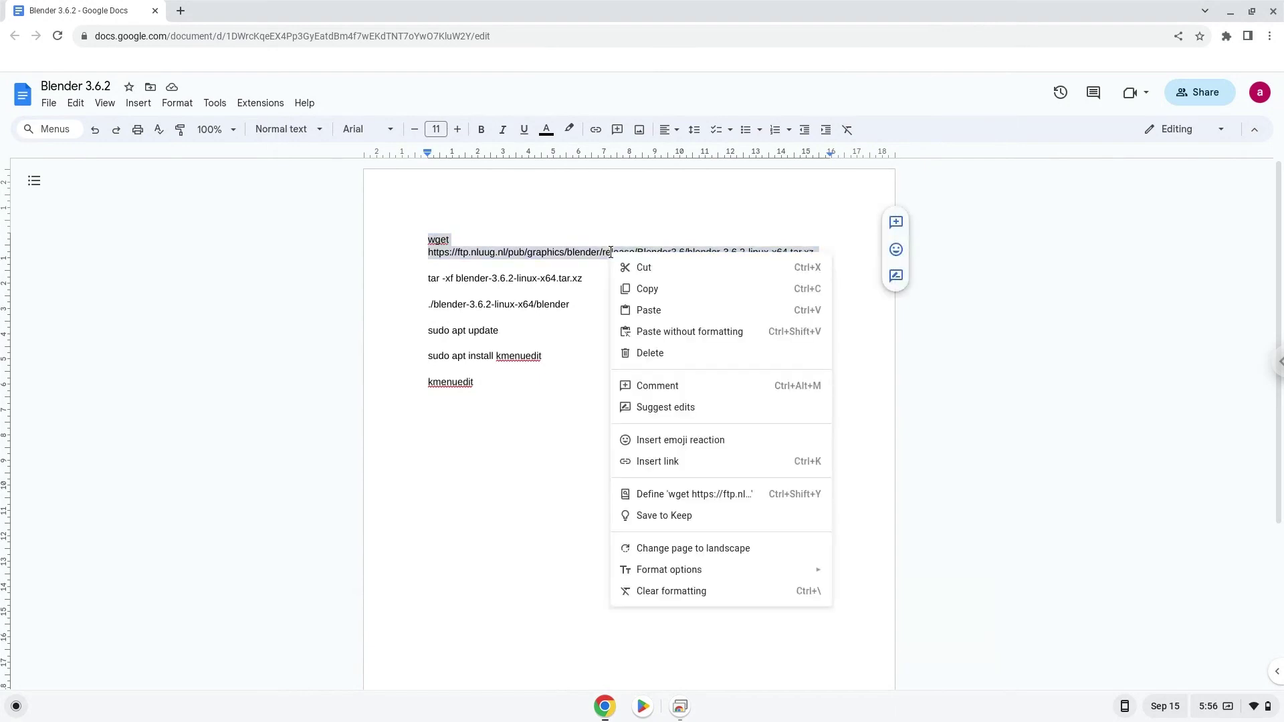
left_click(649, 288)
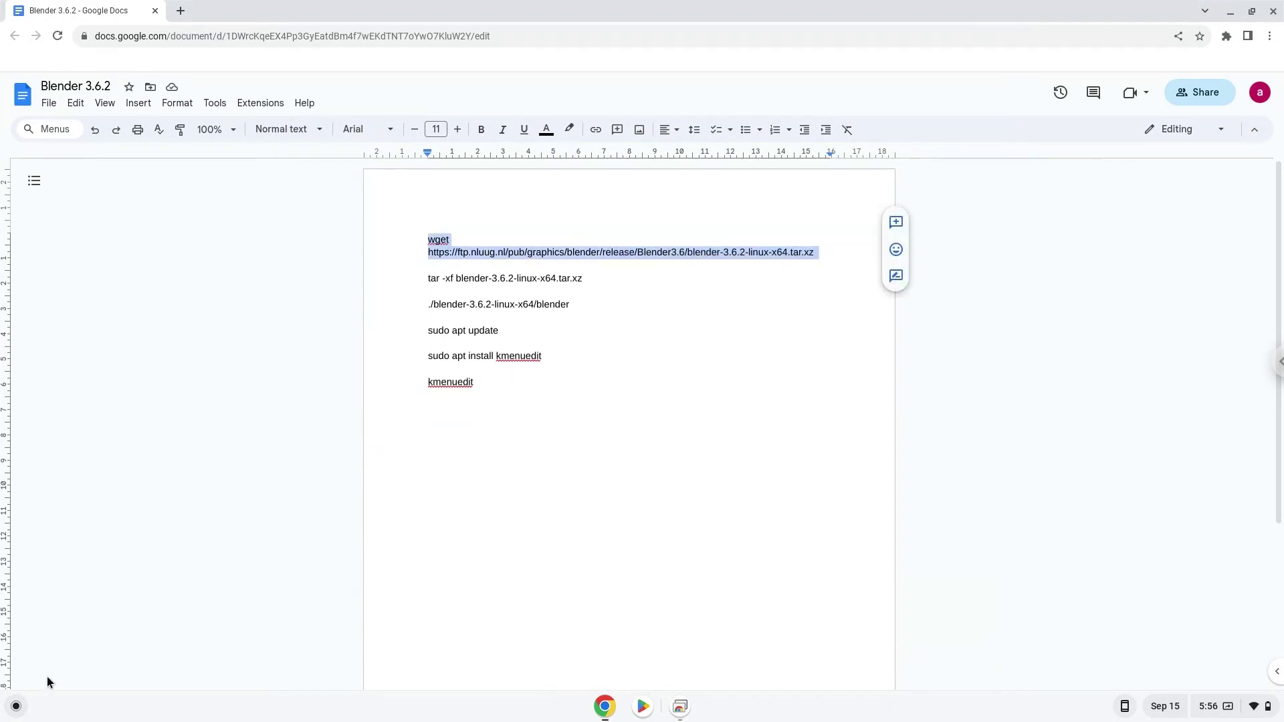
left_click(16, 706)
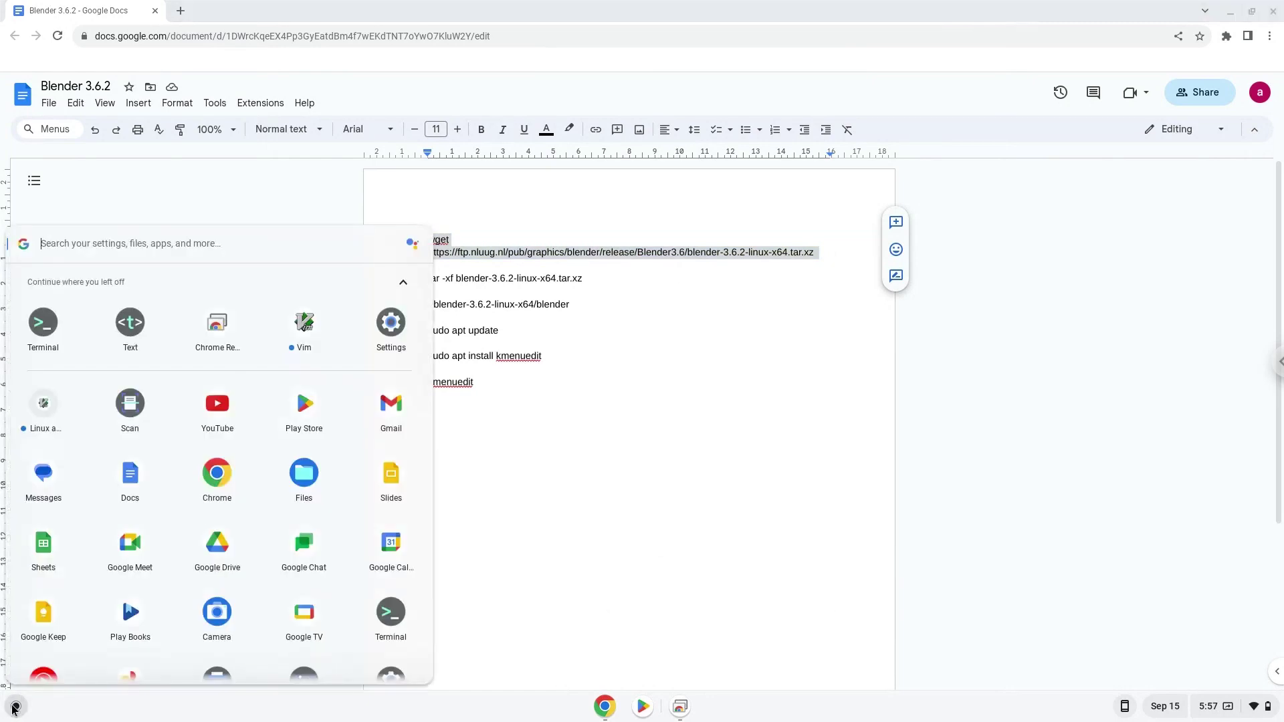
- In a maximized penguin Terminal, run the wget command to download blender-3.6.2-linux-x64.tar.xz
left_click(34, 338)
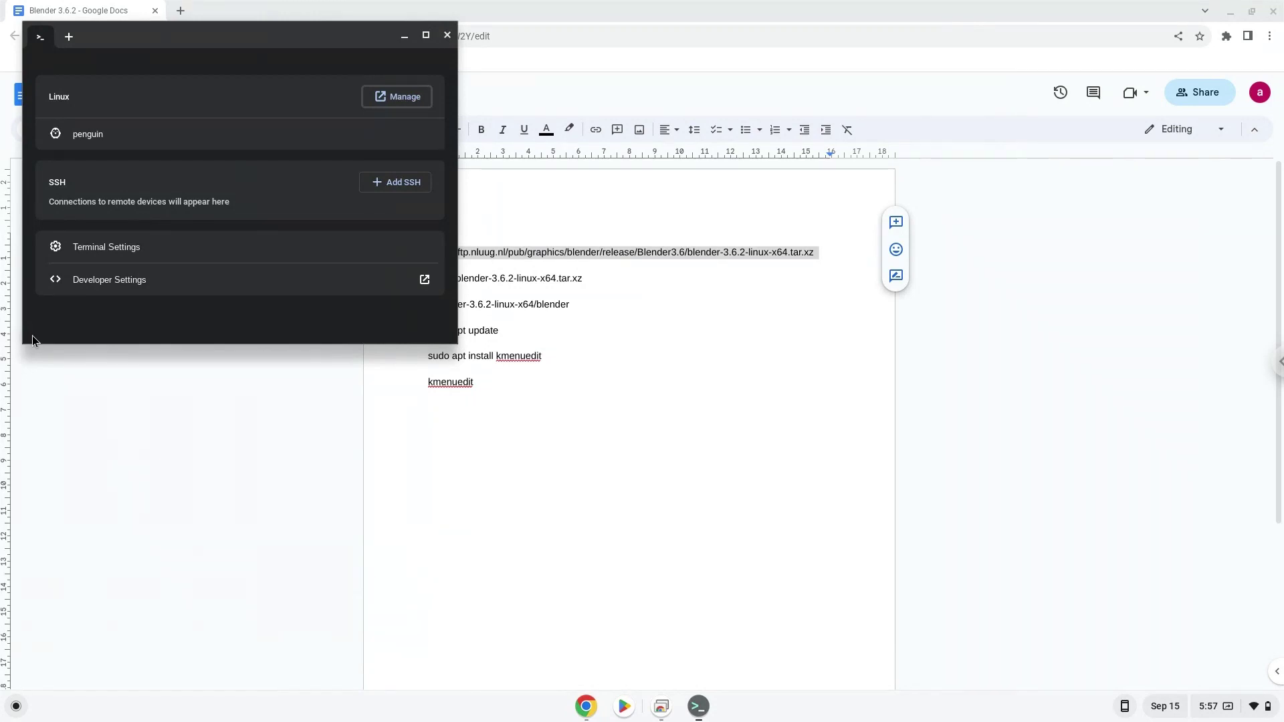
double_click(296, 36)
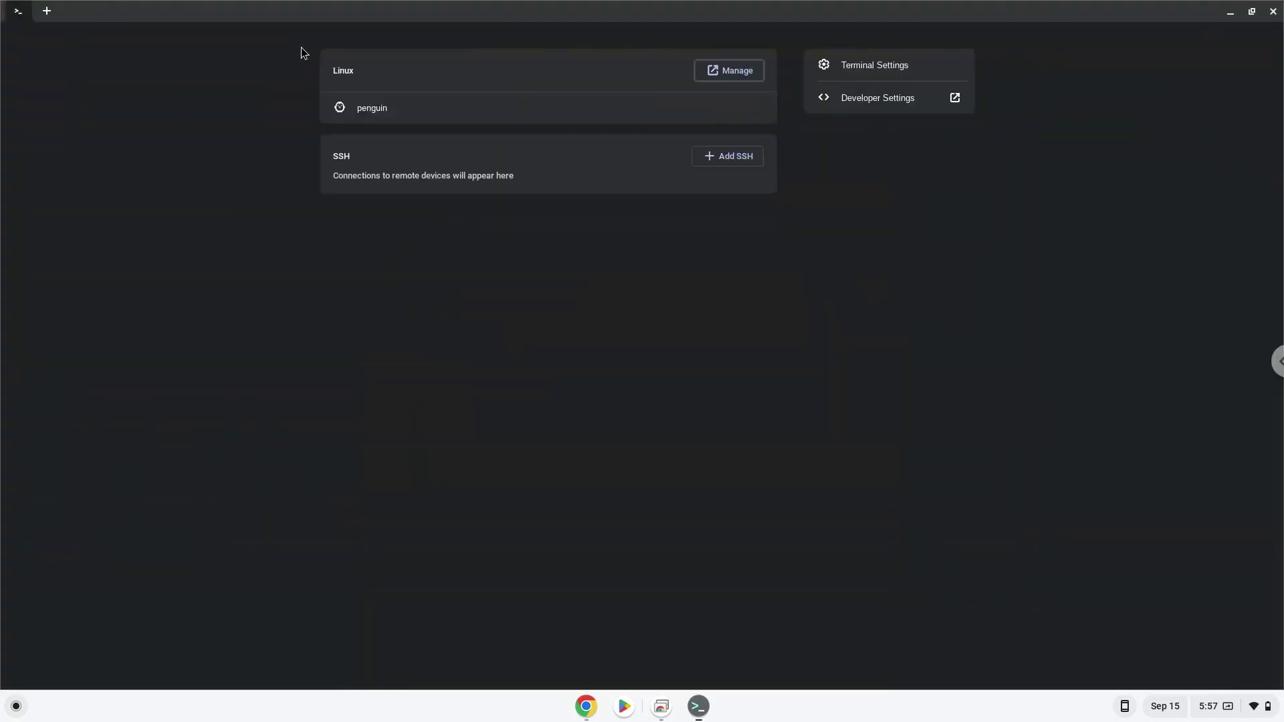
left_click(367, 115)
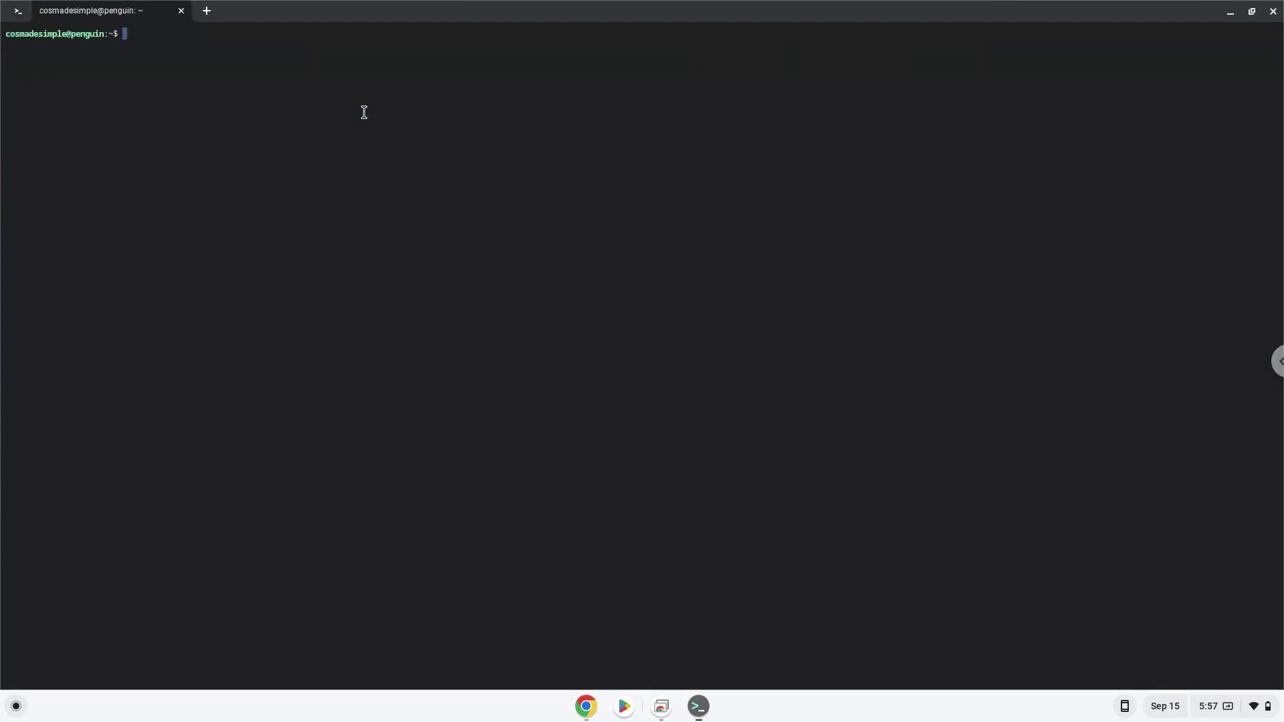
key("ctrl+shift+v")
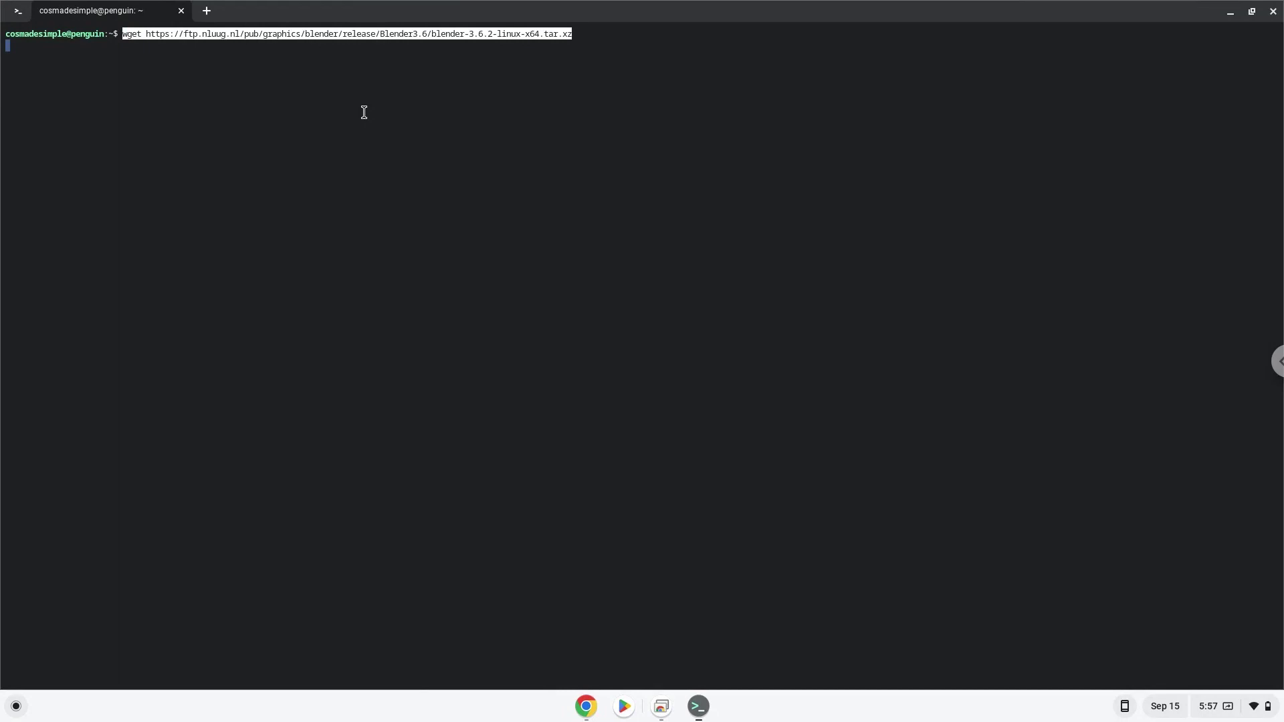
key("Return")
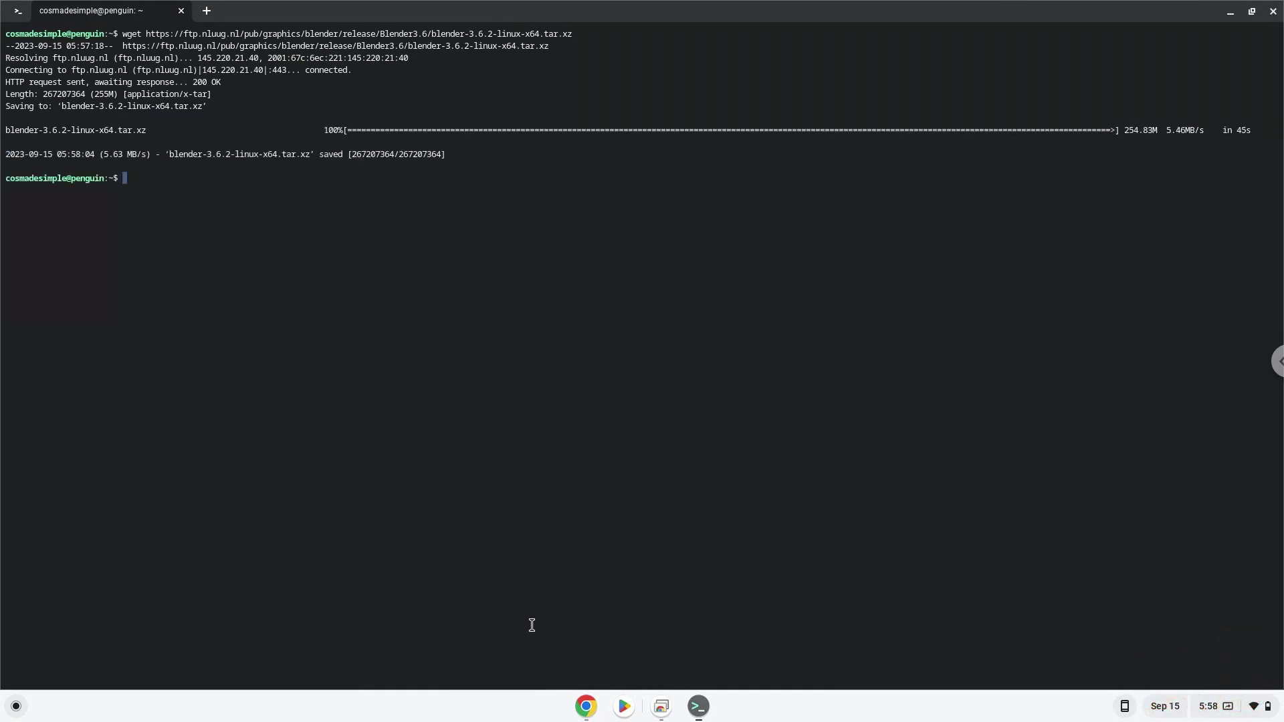
- Copy 'tar -xf blender-3.6.2-linux-x64.tar.xz' from the doc and run it in Terminal
left_click(585, 706)
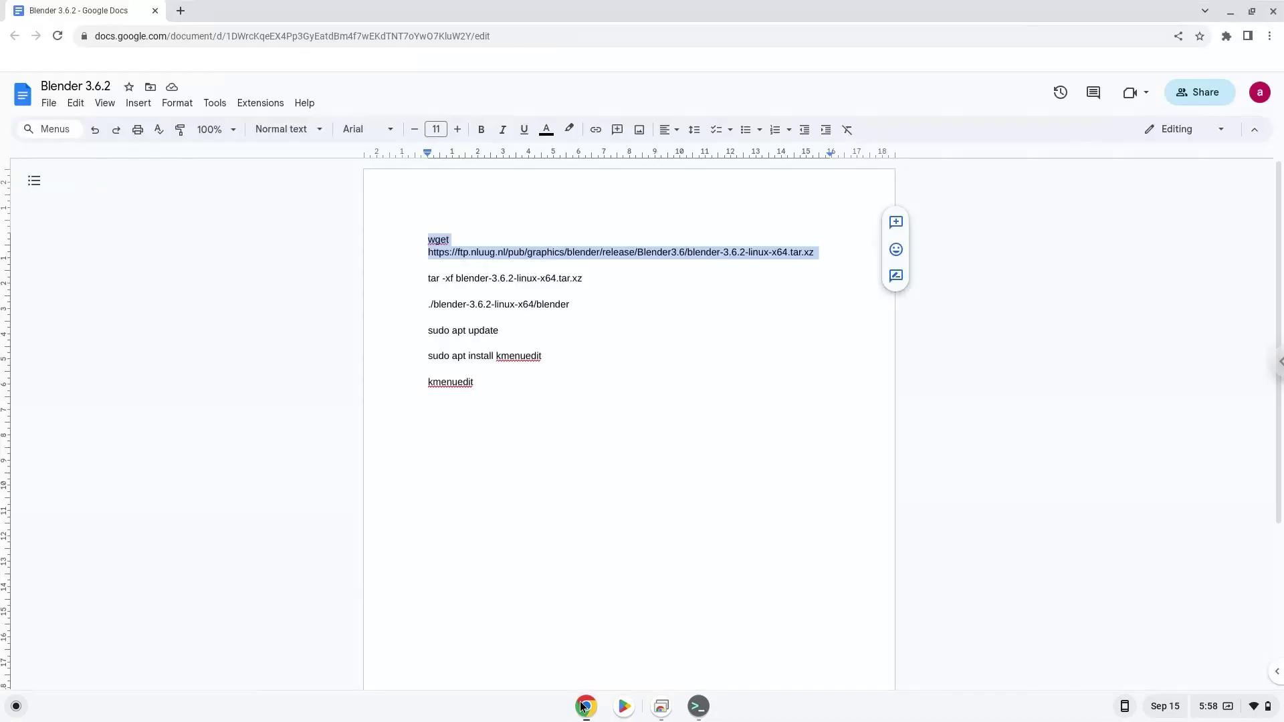
triple_click(495, 278)
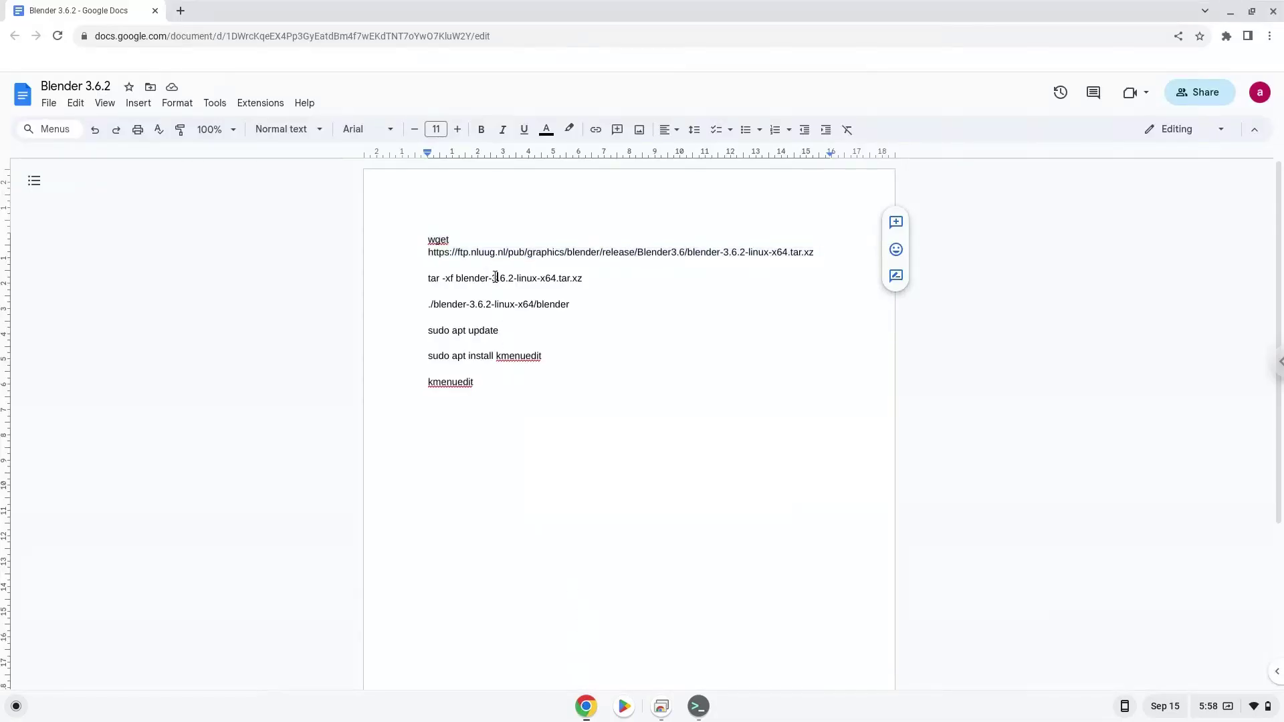
right_click(495, 278)
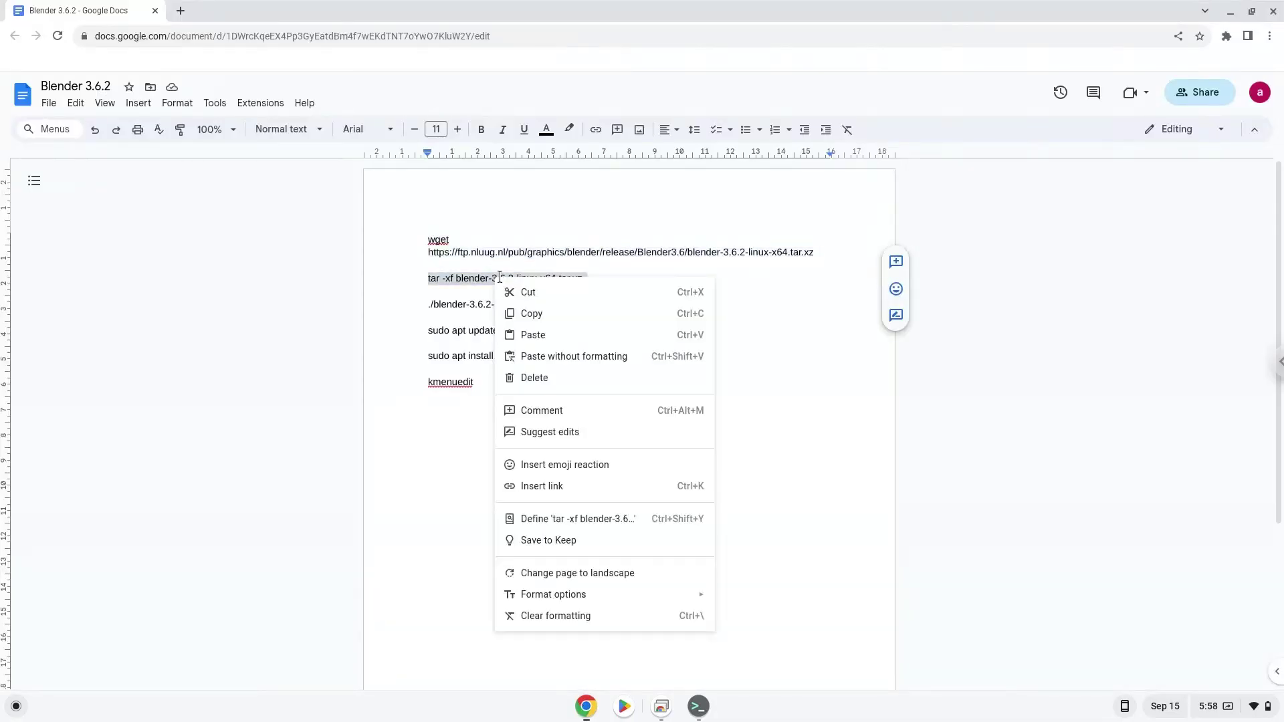
left_click(541, 314)
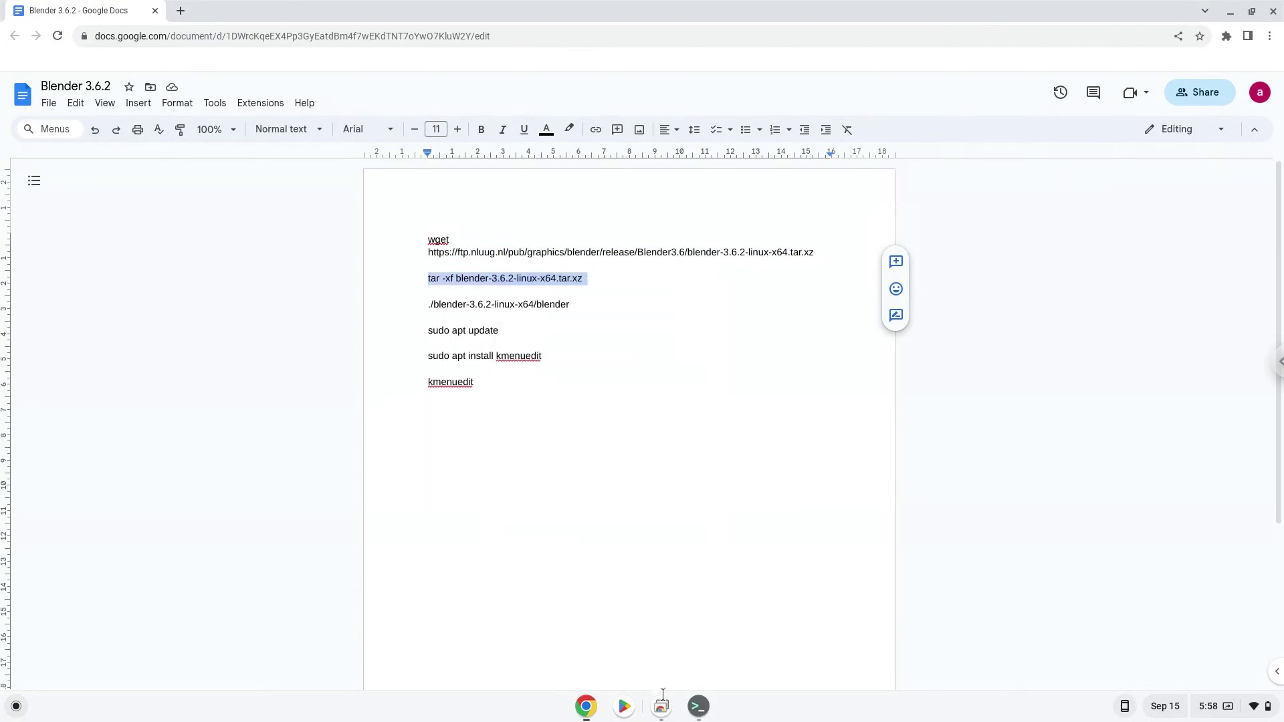
left_click(697, 707)
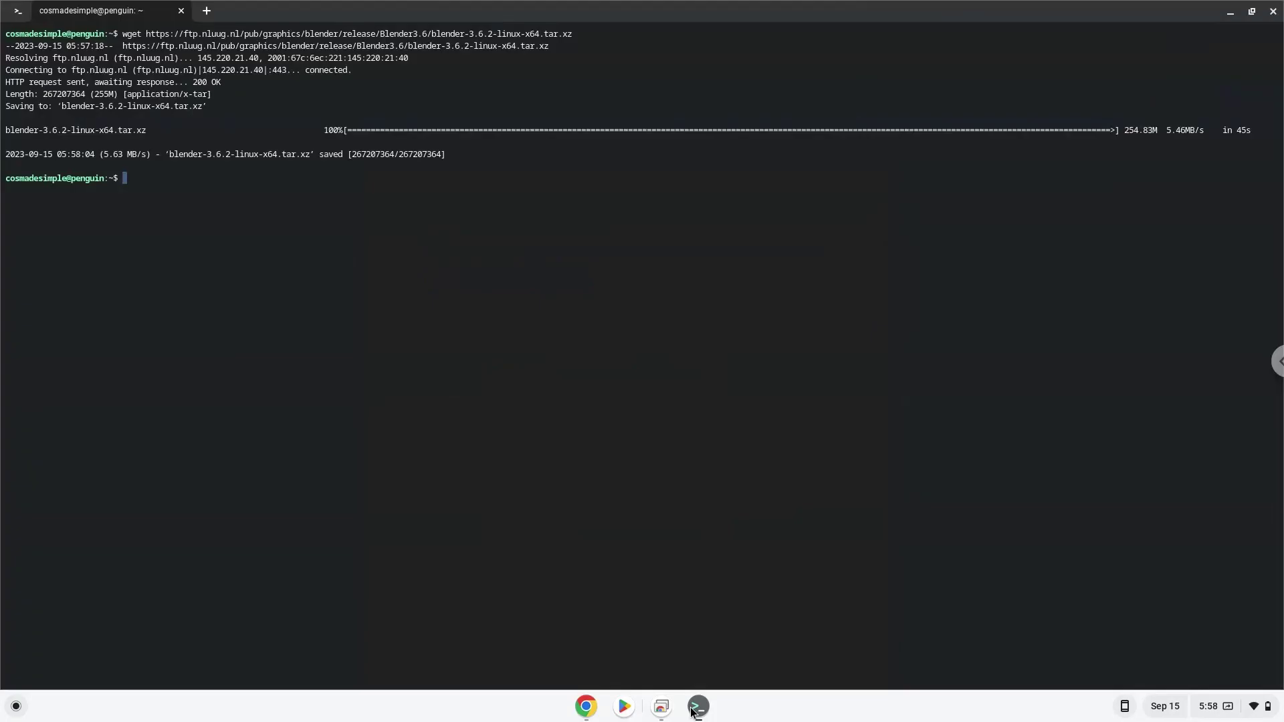
key("ctrl+shift+v")
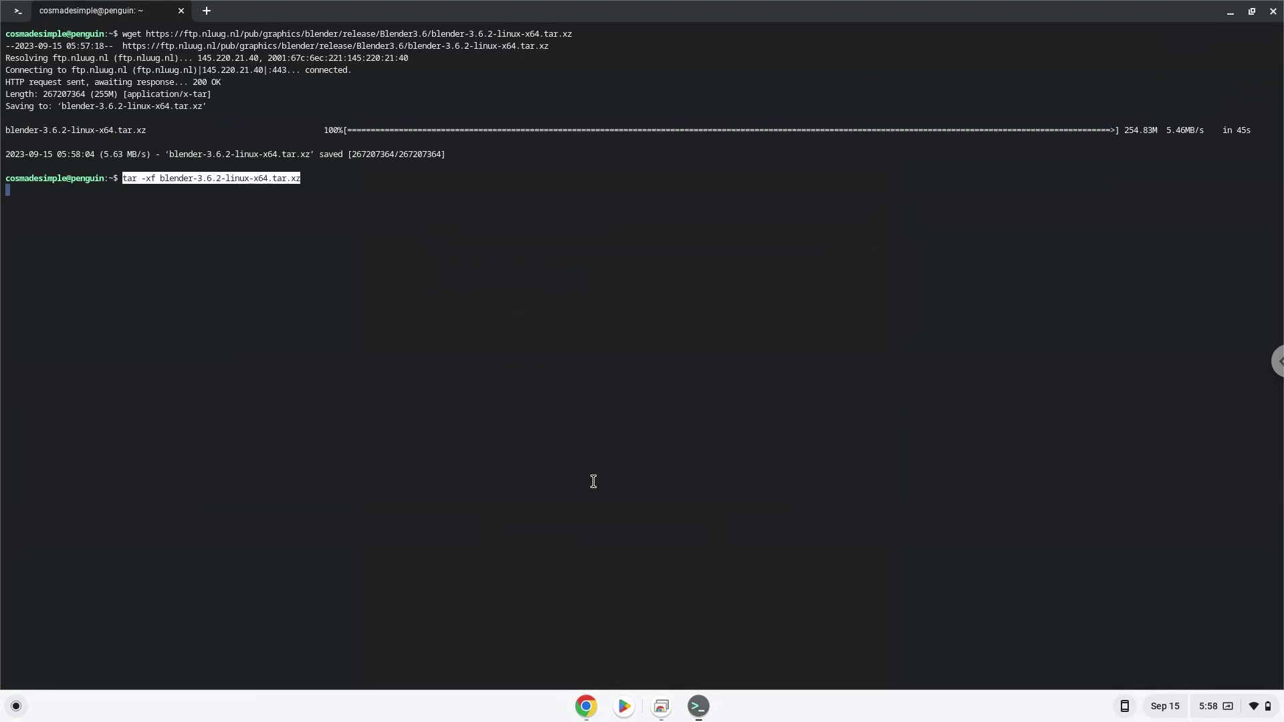
key("Return")
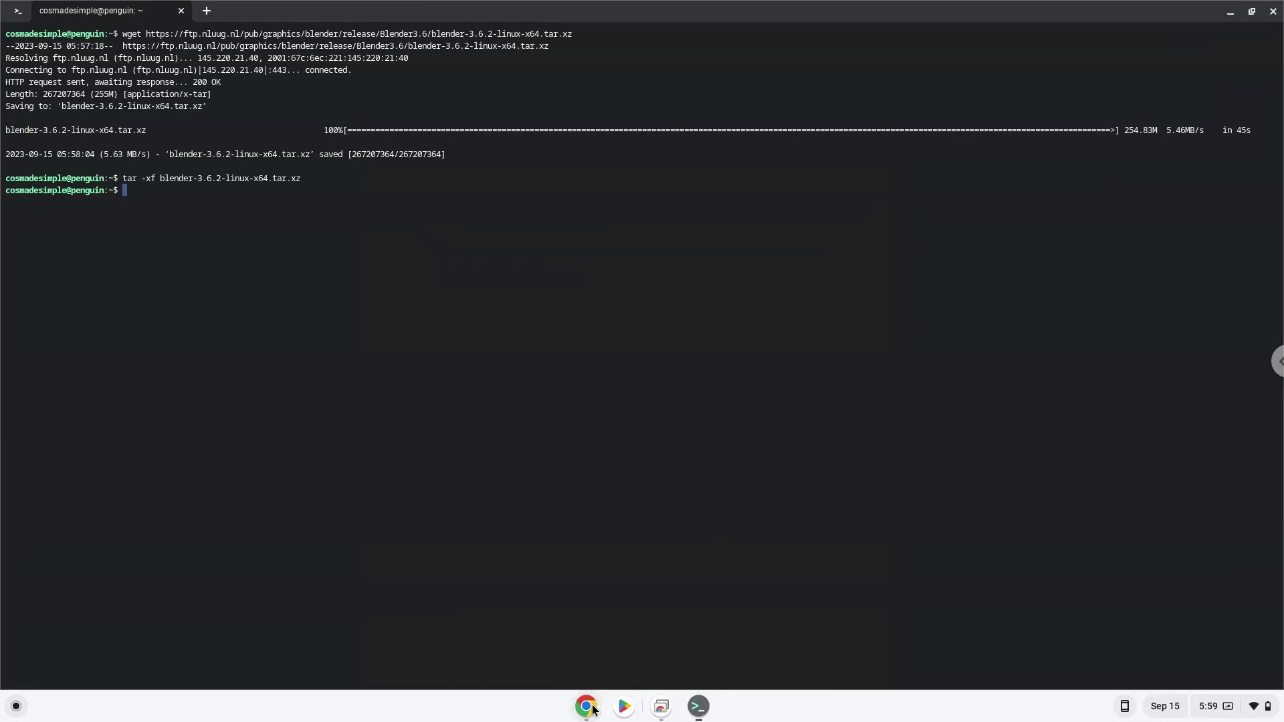
- Copy './blender-3.6.2-linux-x64/blender' from the doc and run it in Terminal to launch Blender
left_click(592, 709)
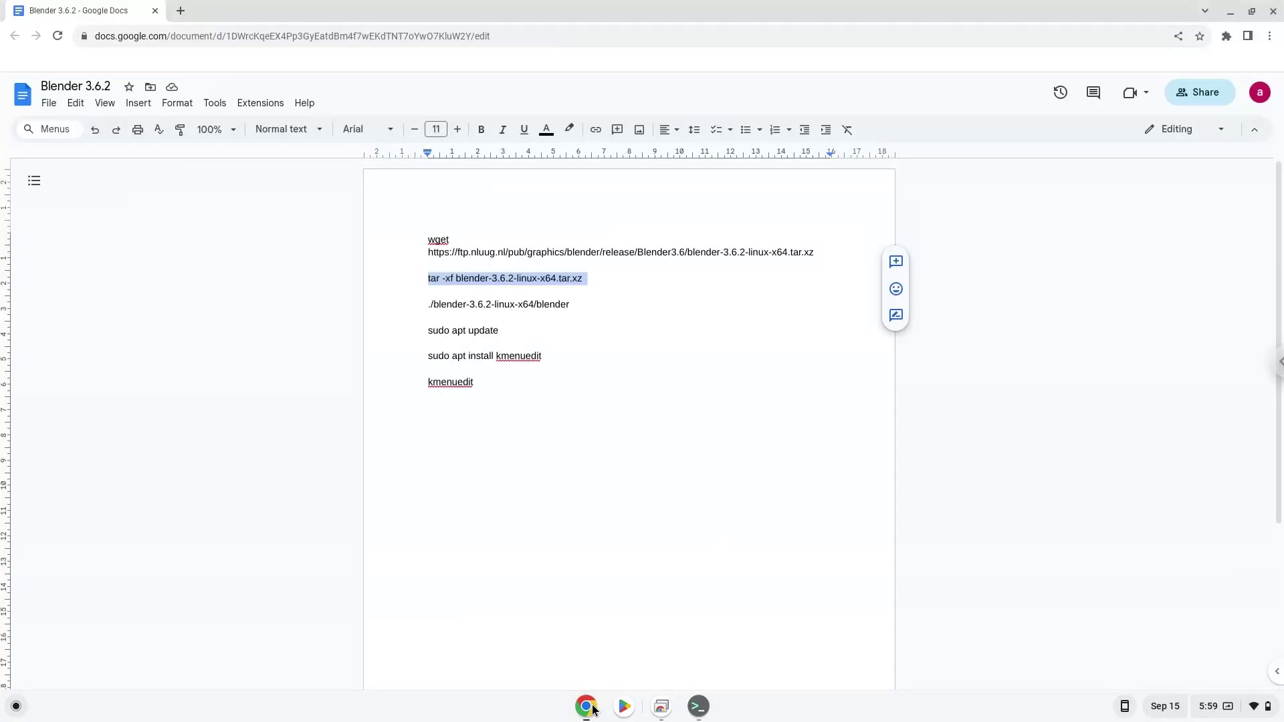
triple_click(500, 304)
right_click(500, 304)
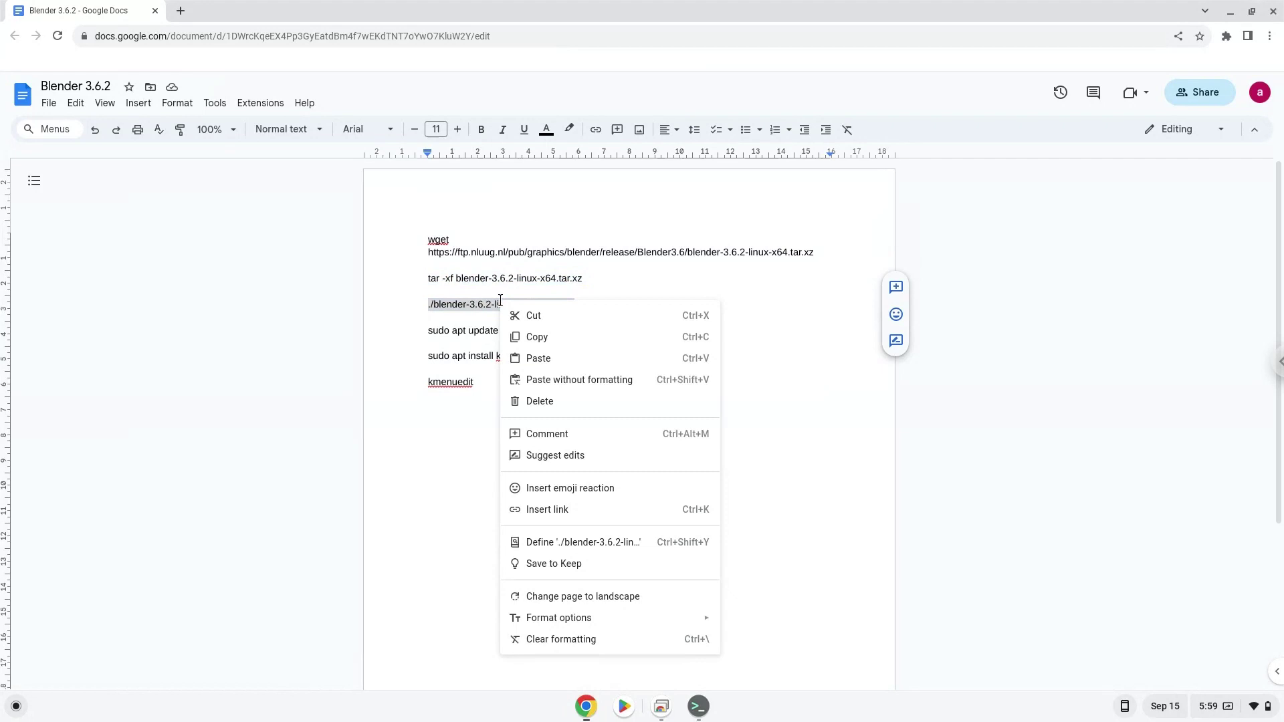
left_click(527, 336)
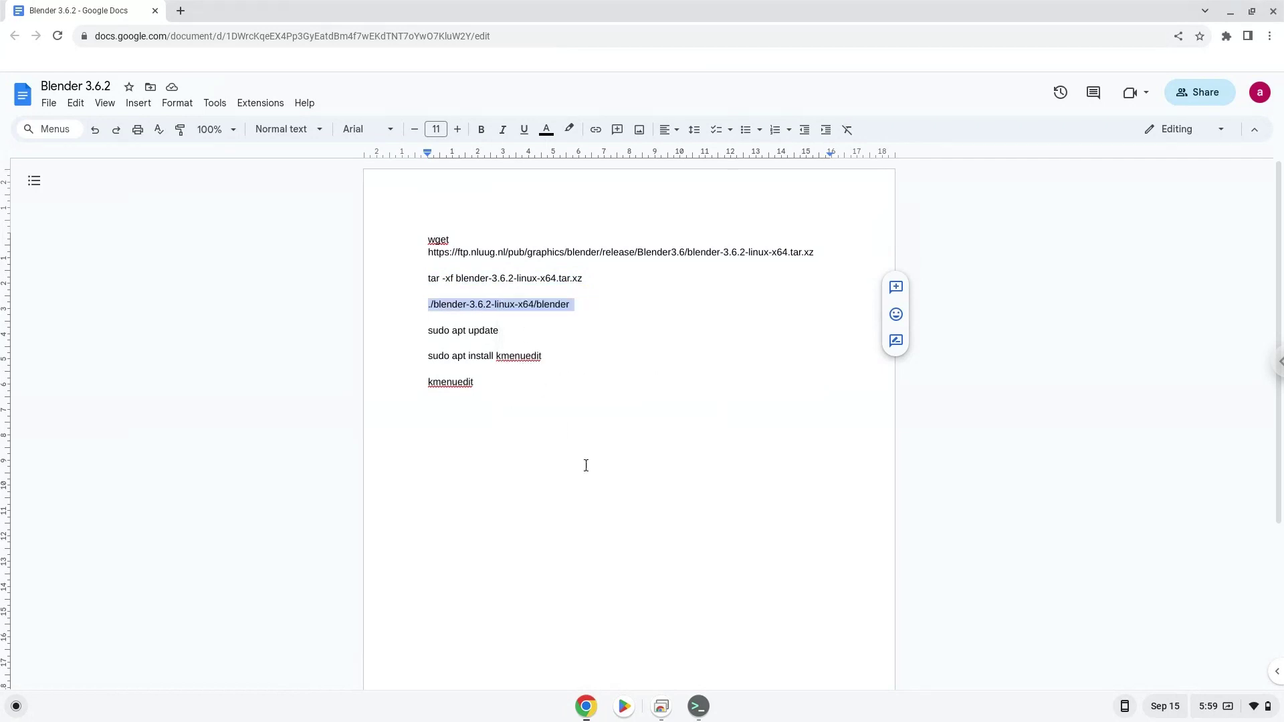
left_click(698, 706)
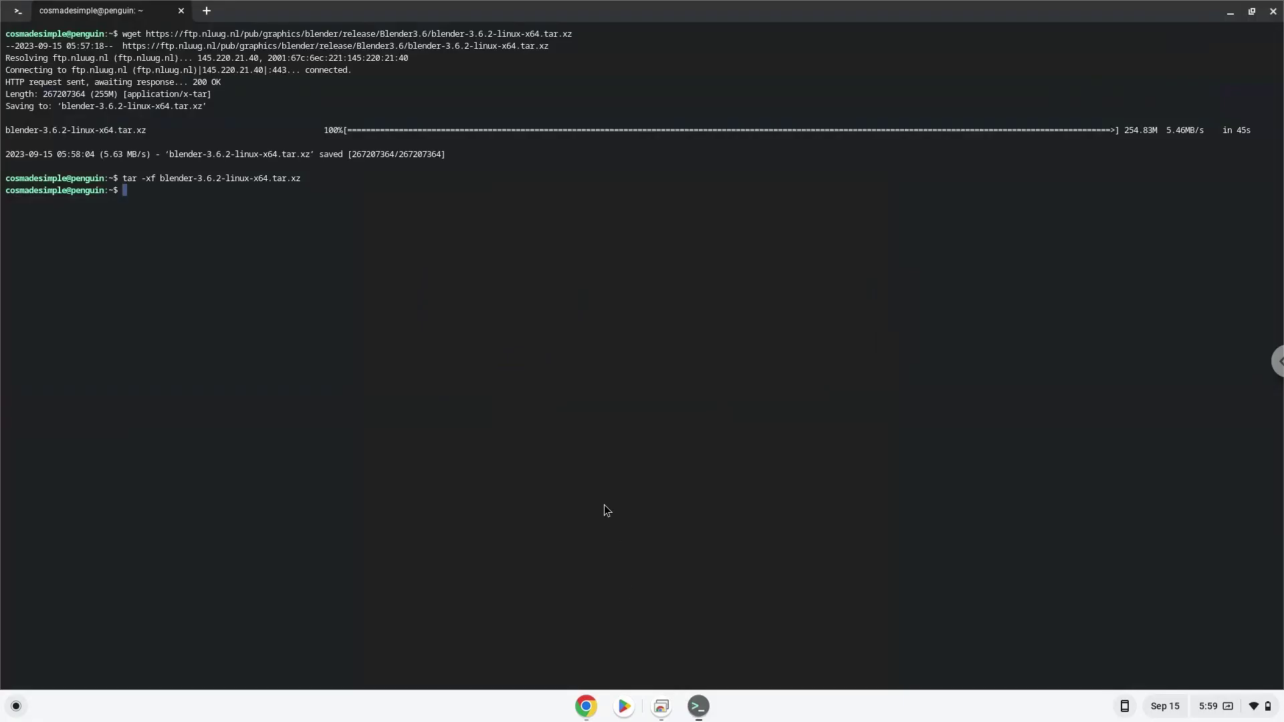
key("ctrl+shift+v")
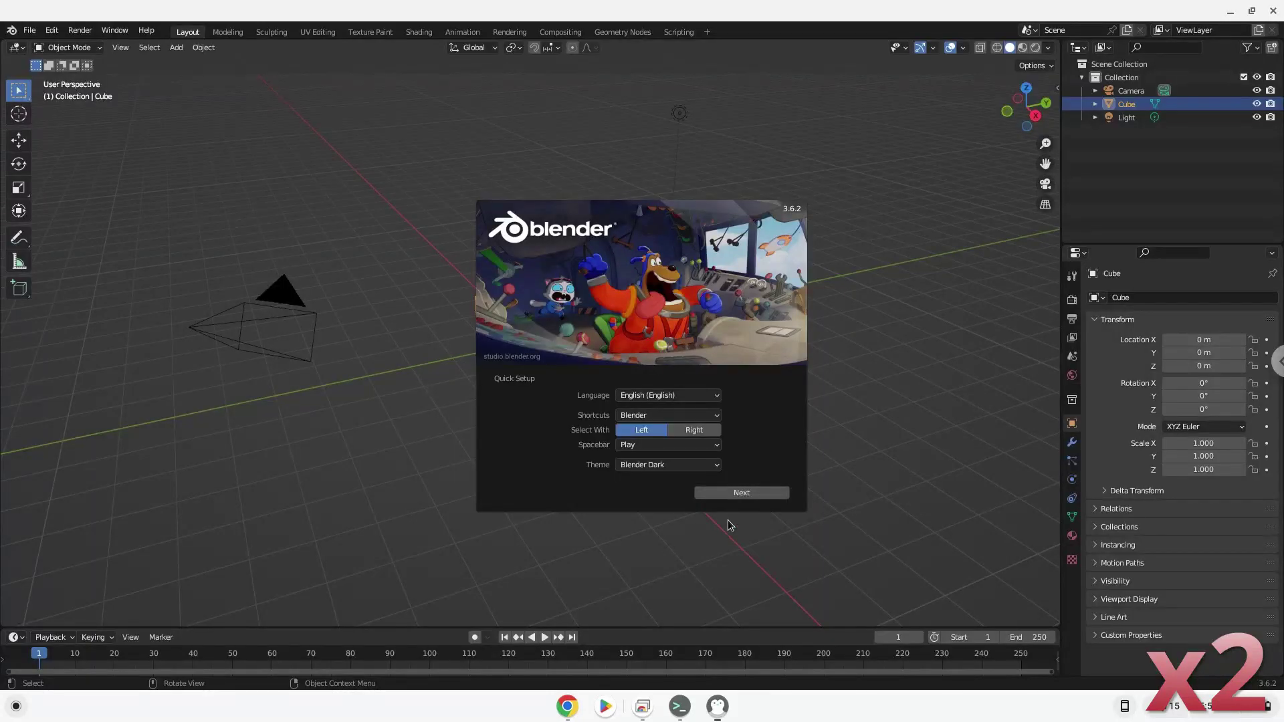
- Accept Blender's default Quick Setup with a General file, quit Blender, and return to the notes
left_click(735, 495)
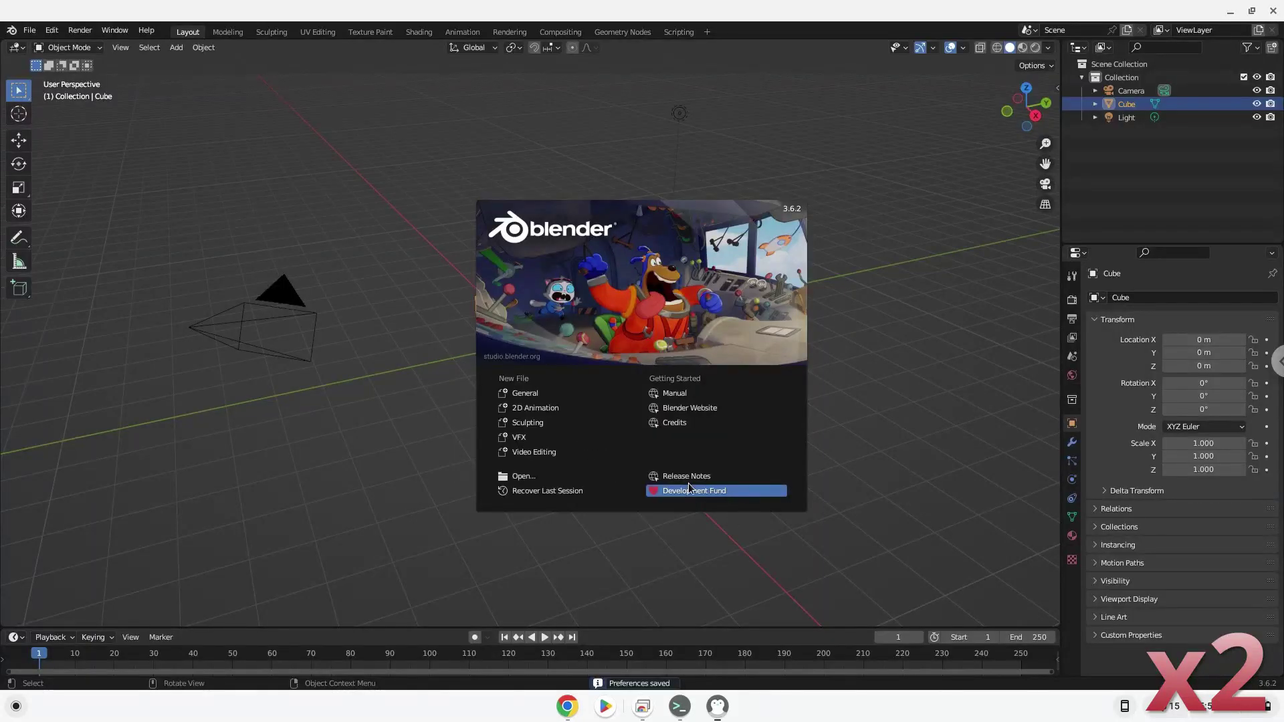
left_click(549, 399)
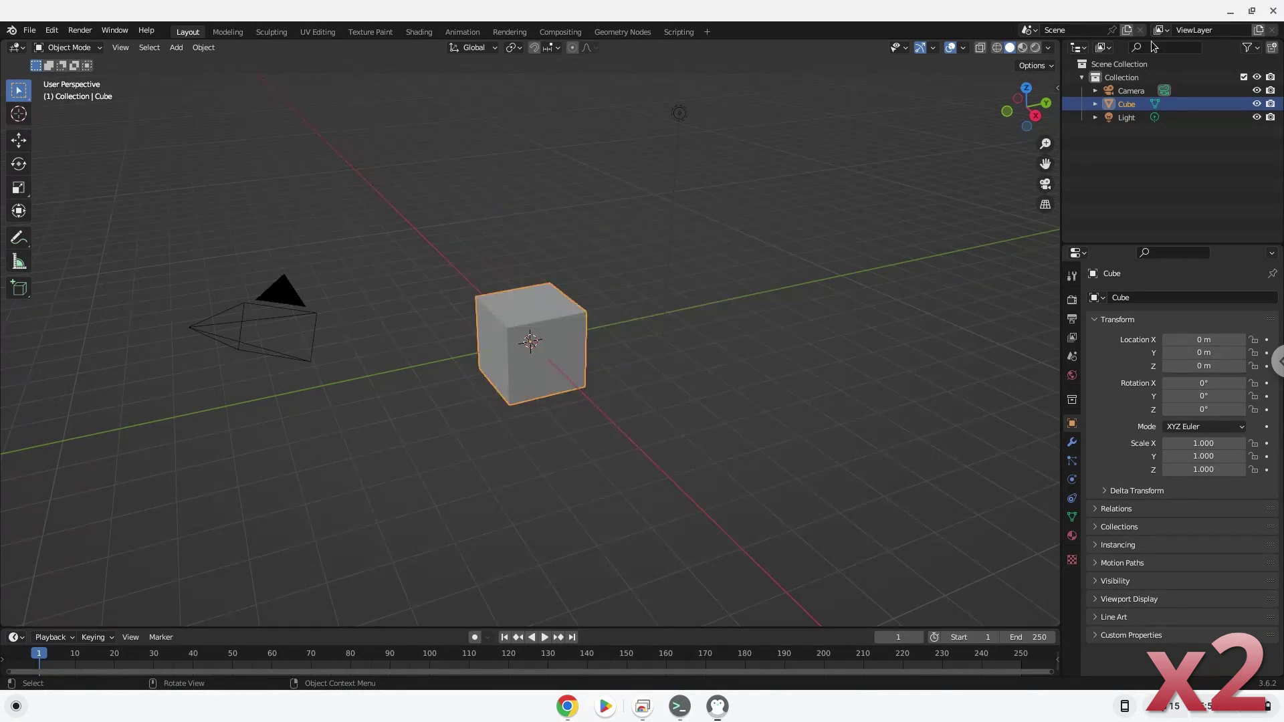
left_click(1270, 11)
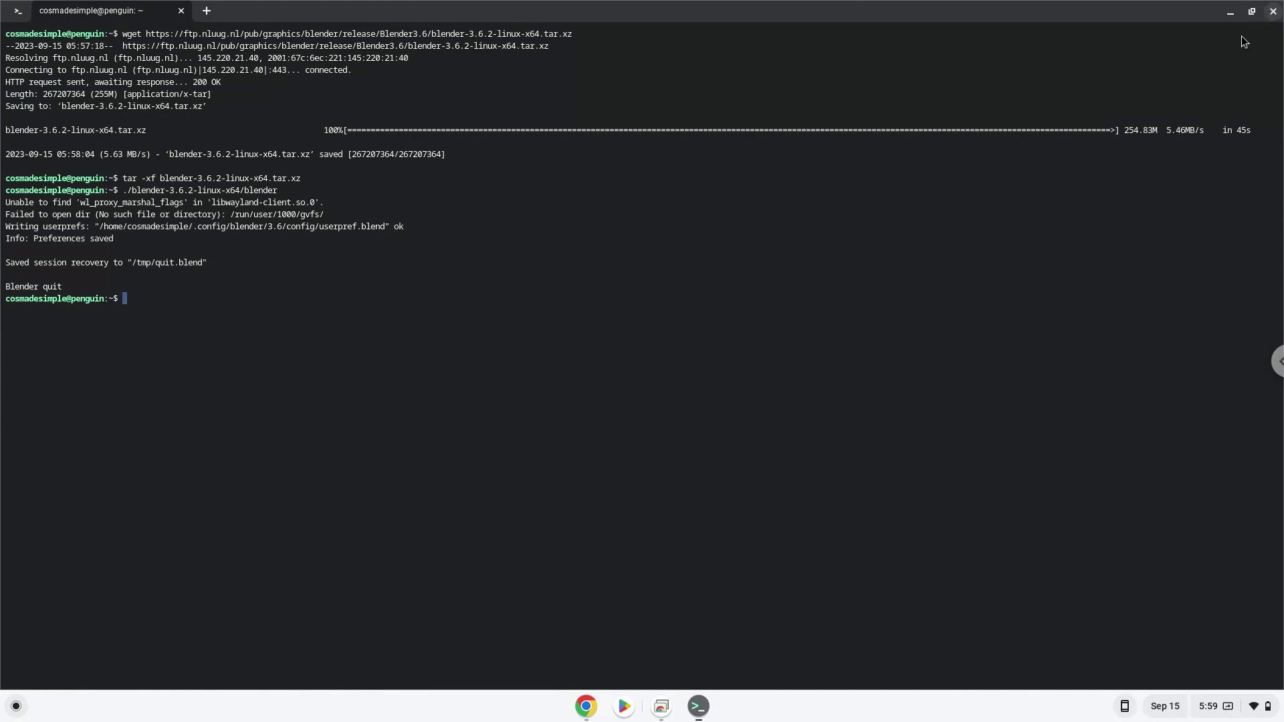
left_click(586, 708)
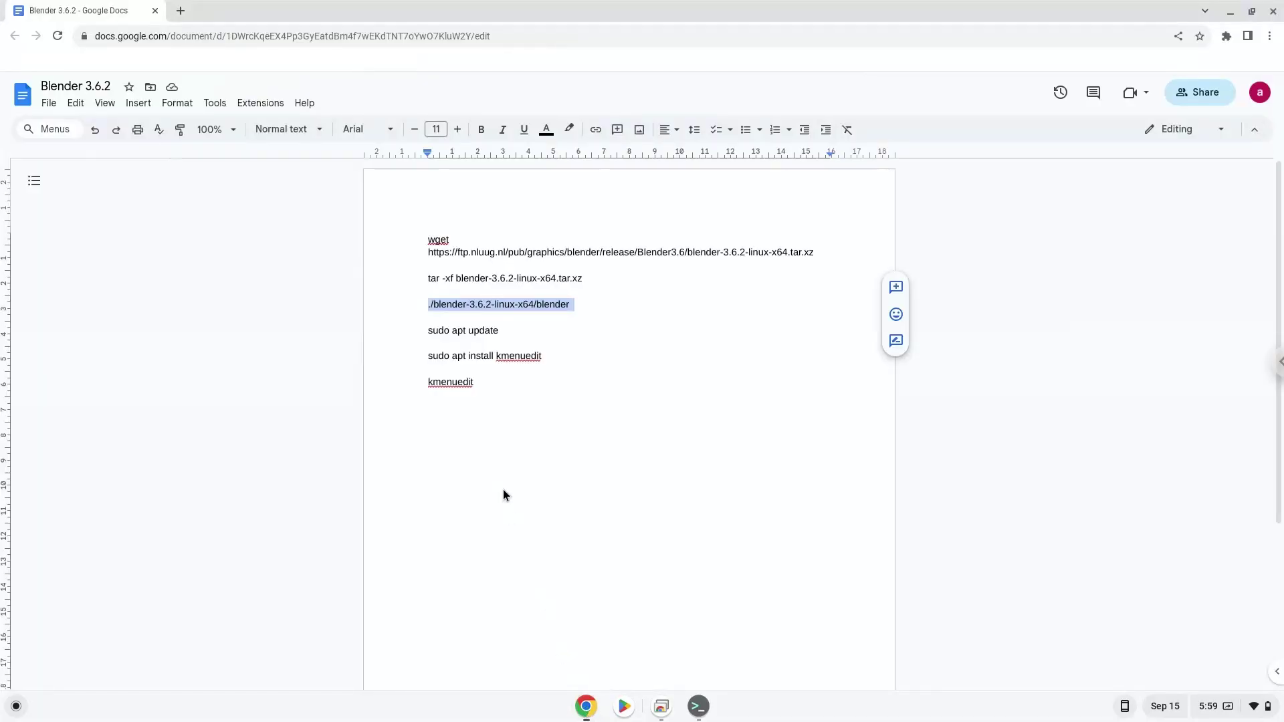
- Copy 'sudo apt update' from the doc and paste it at the Terminal prompt
triple_click(472, 332)
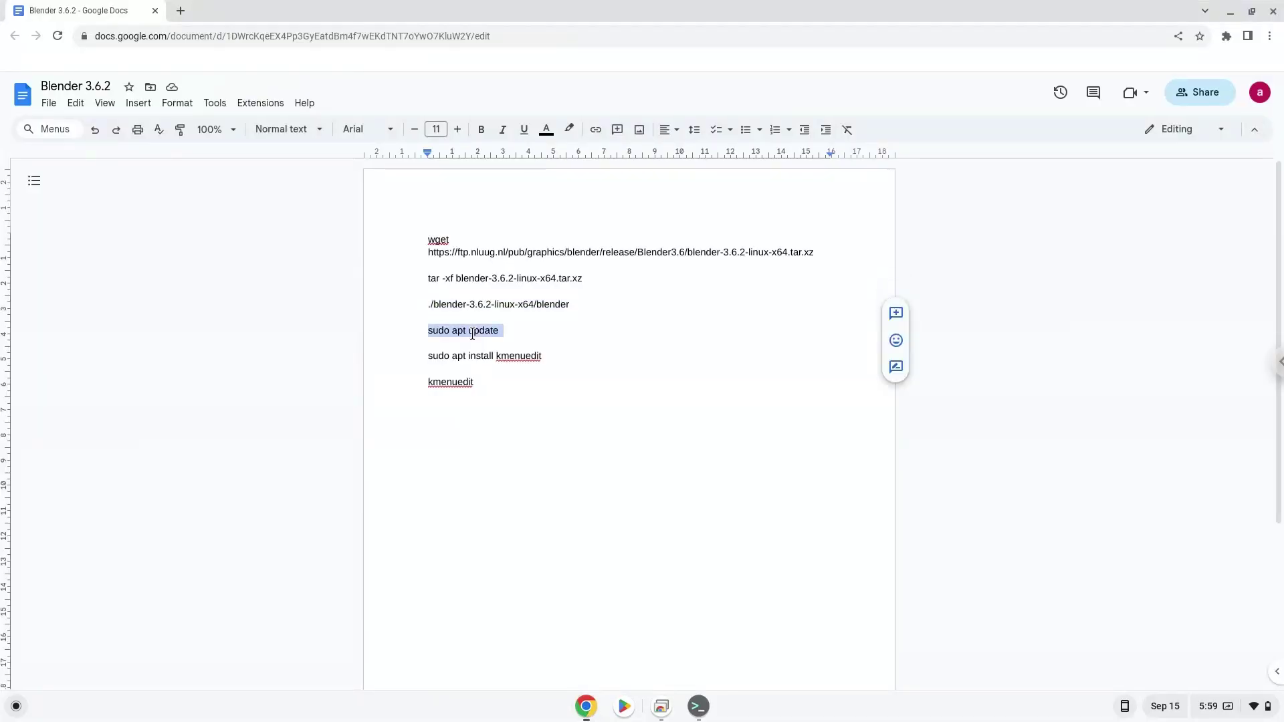
right_click(473, 335)
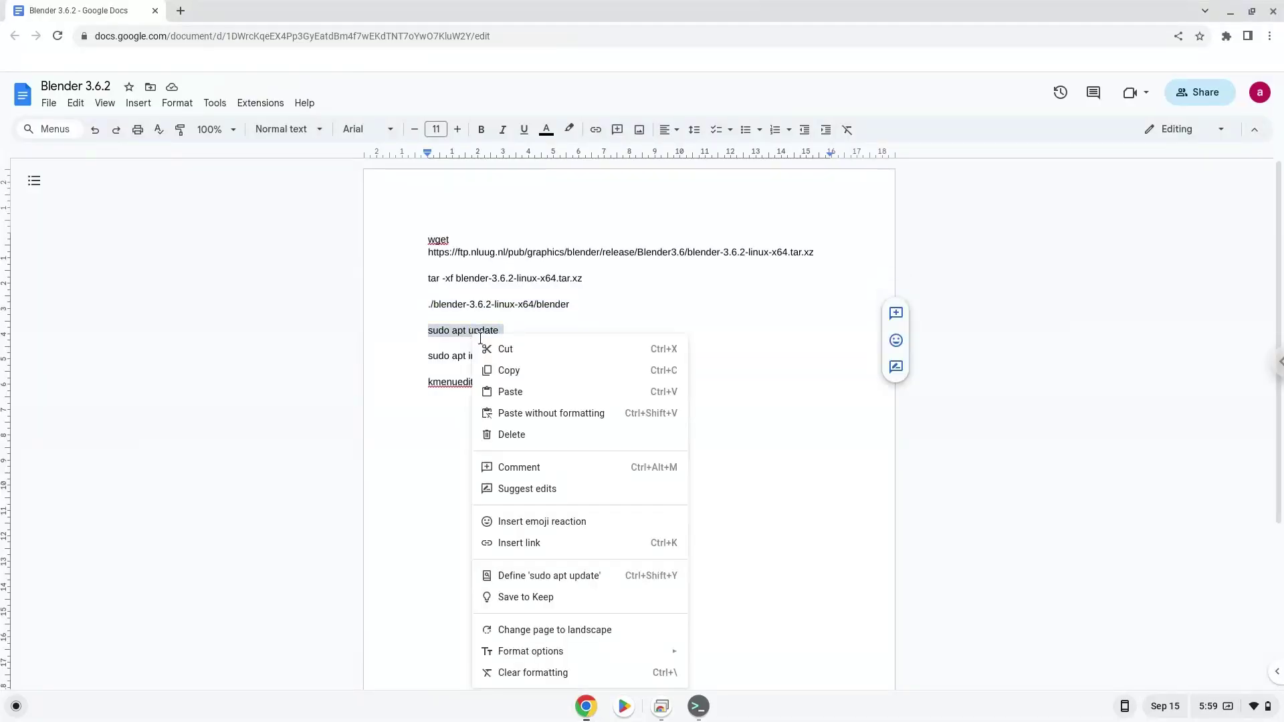
left_click(528, 365)
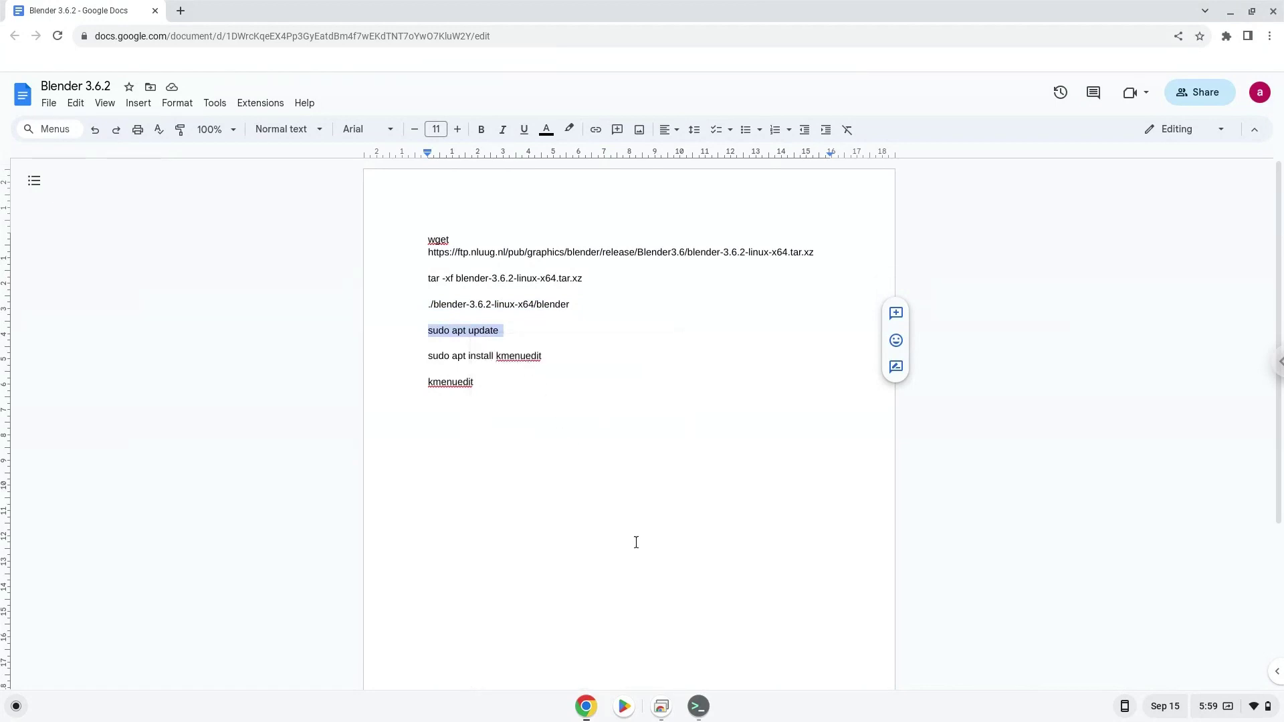
left_click(697, 708)
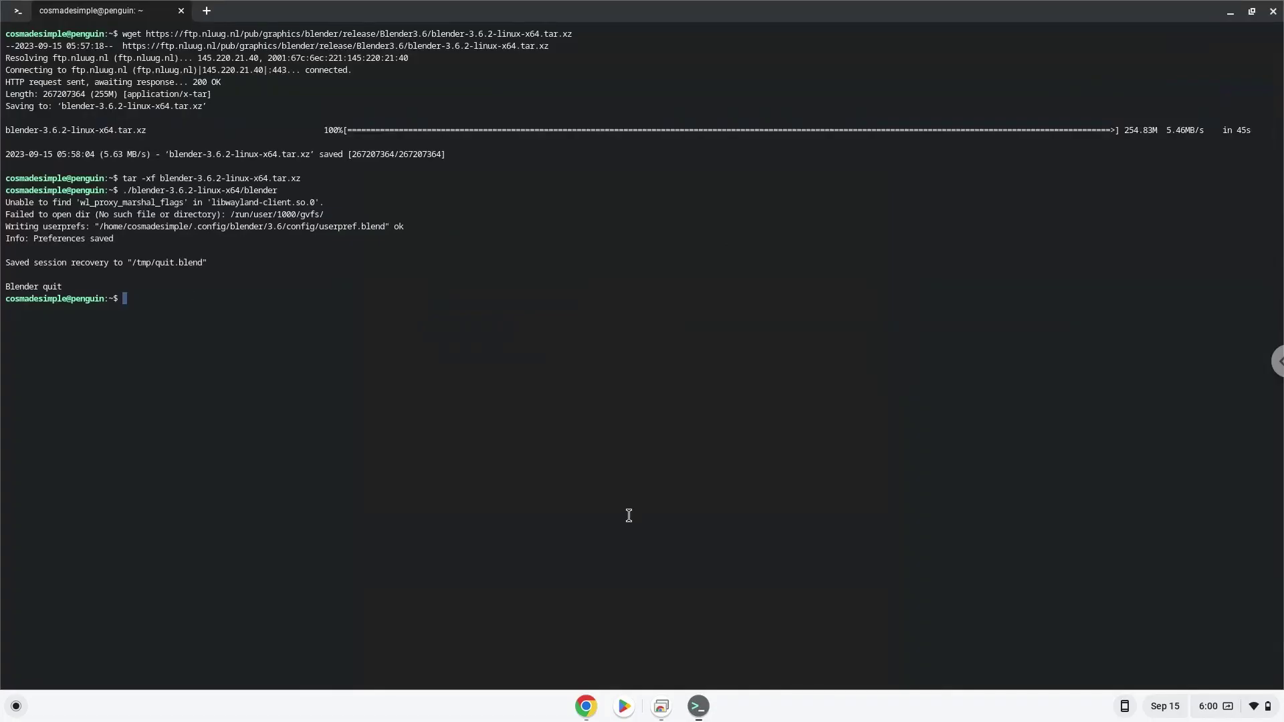
key("ctrl+shift+v")
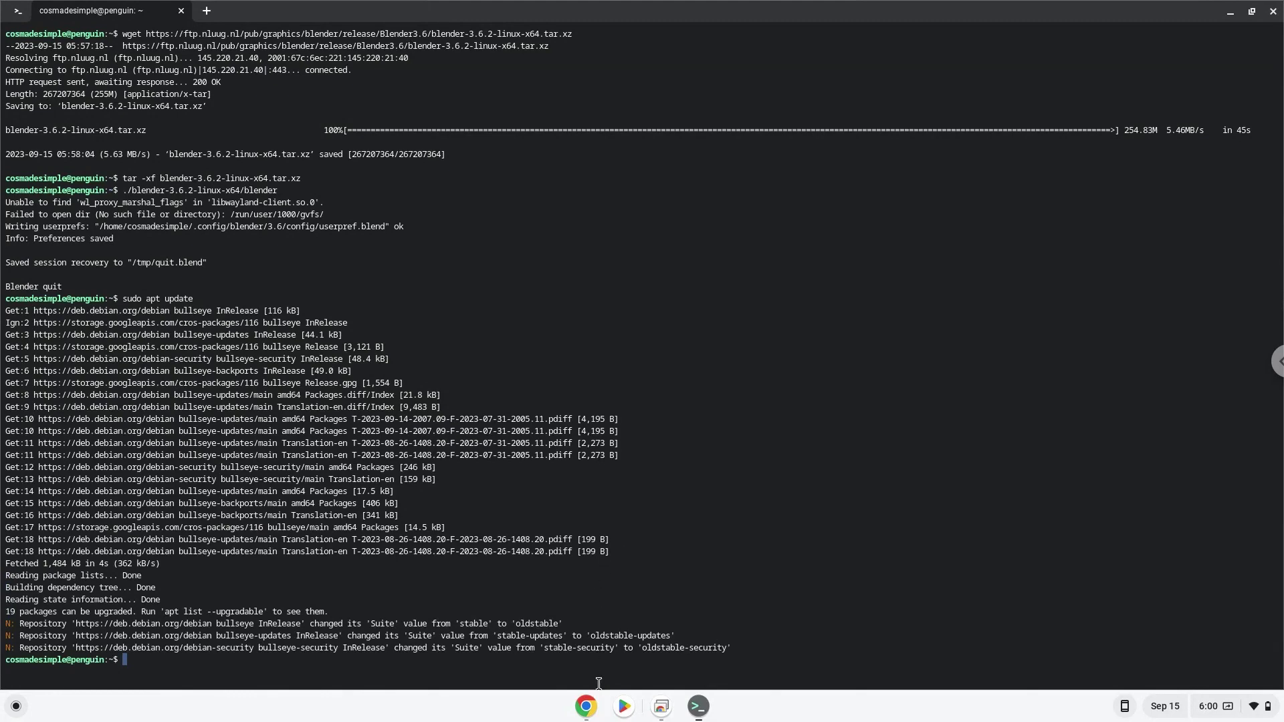
- Copy and run 'sudo apt install kmenuedit' in Terminal, confirming the extra packages with Y
left_click(587, 707)
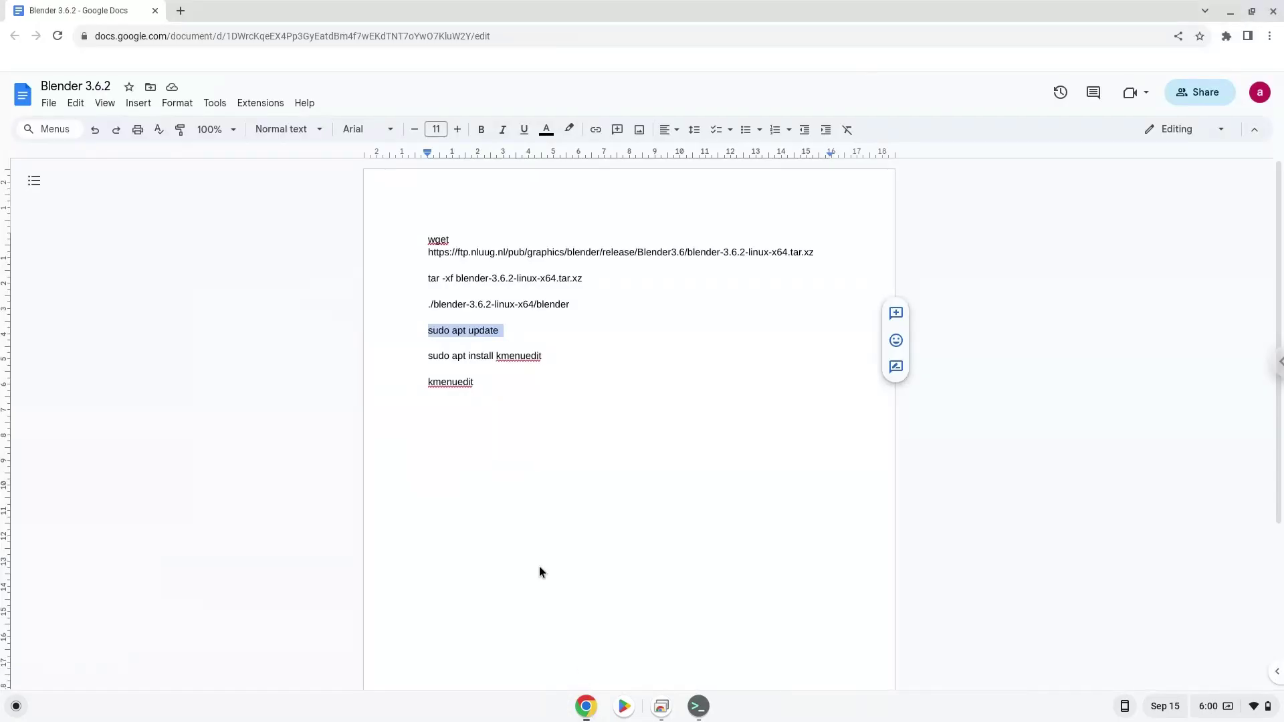
triple_click(490, 357)
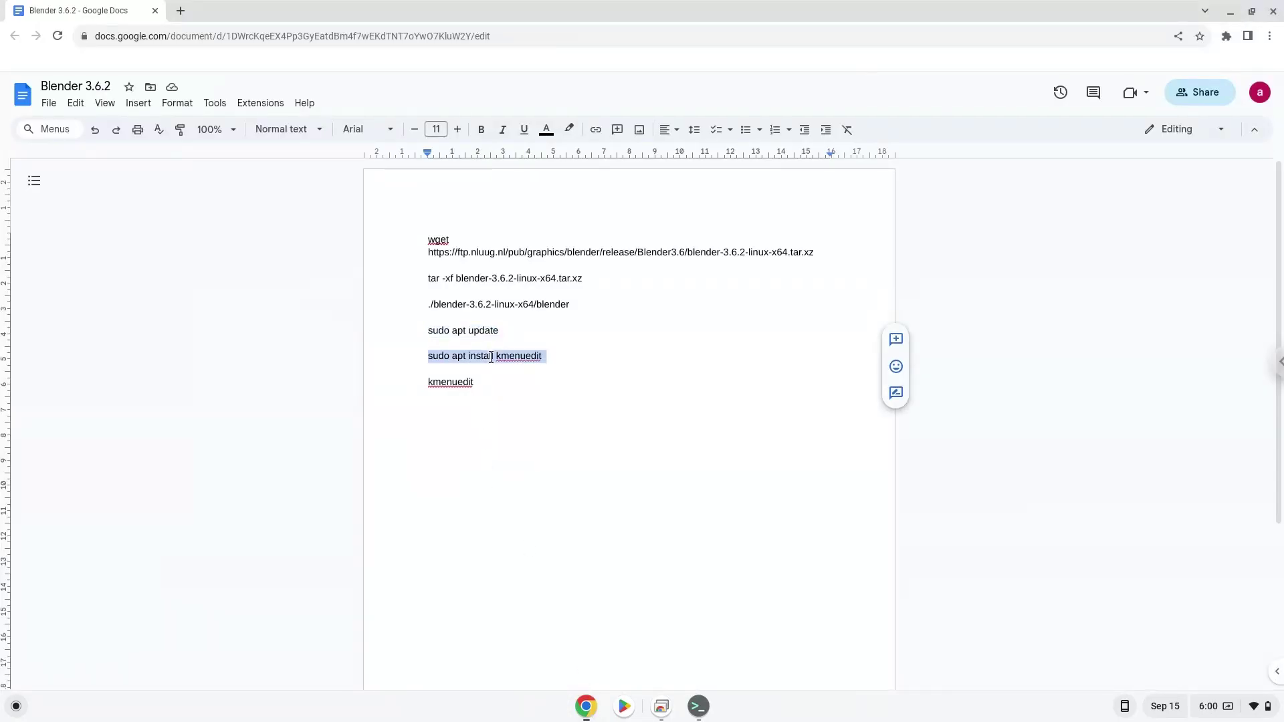
right_click(490, 356)
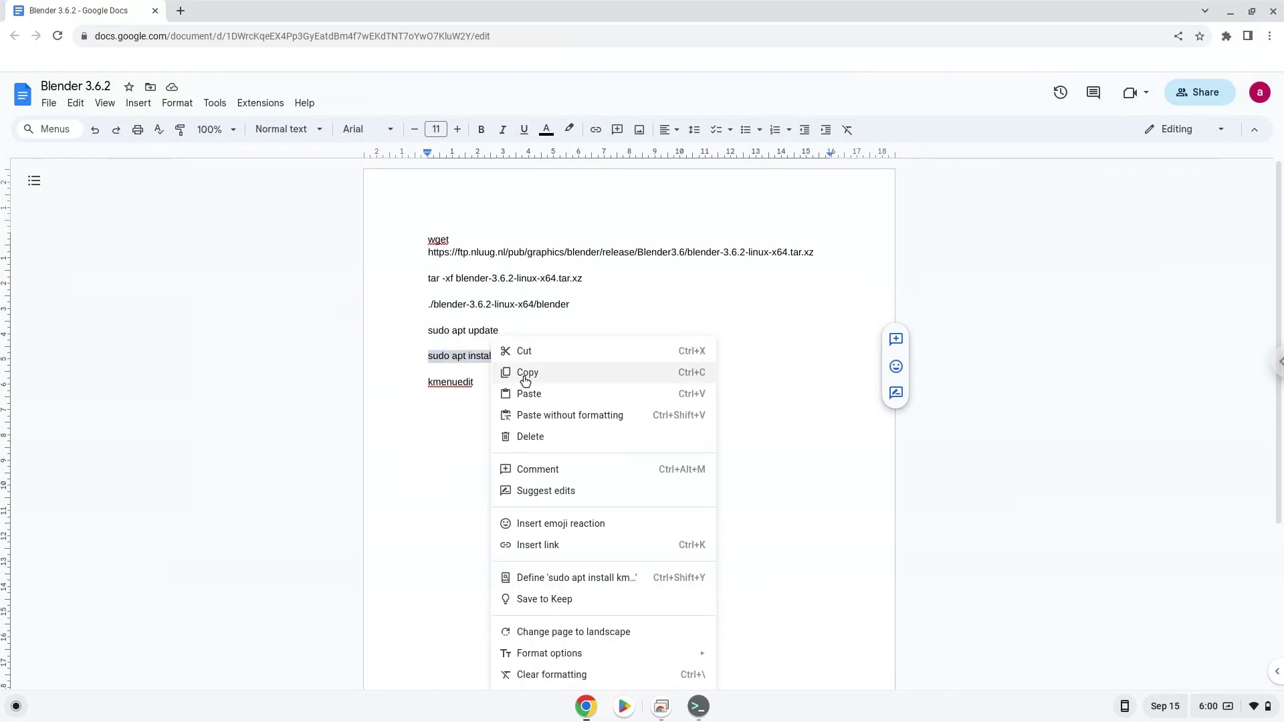
left_click(525, 372)
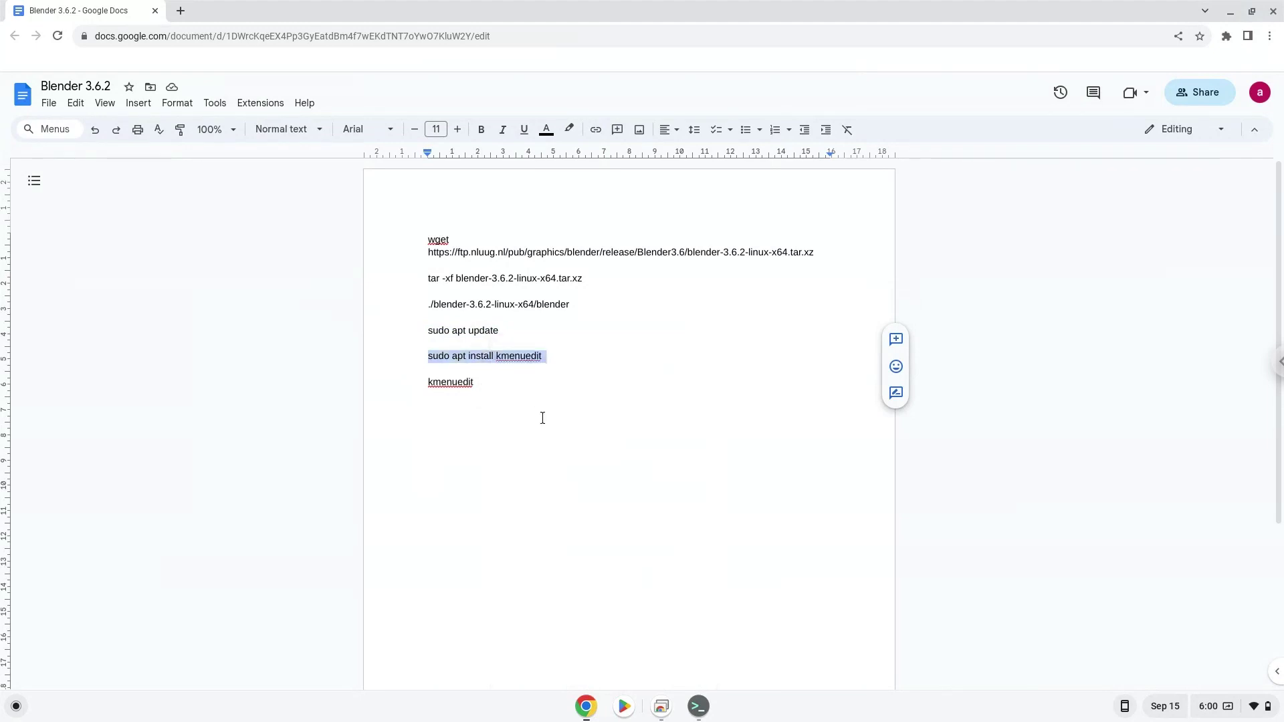
left_click(698, 707)
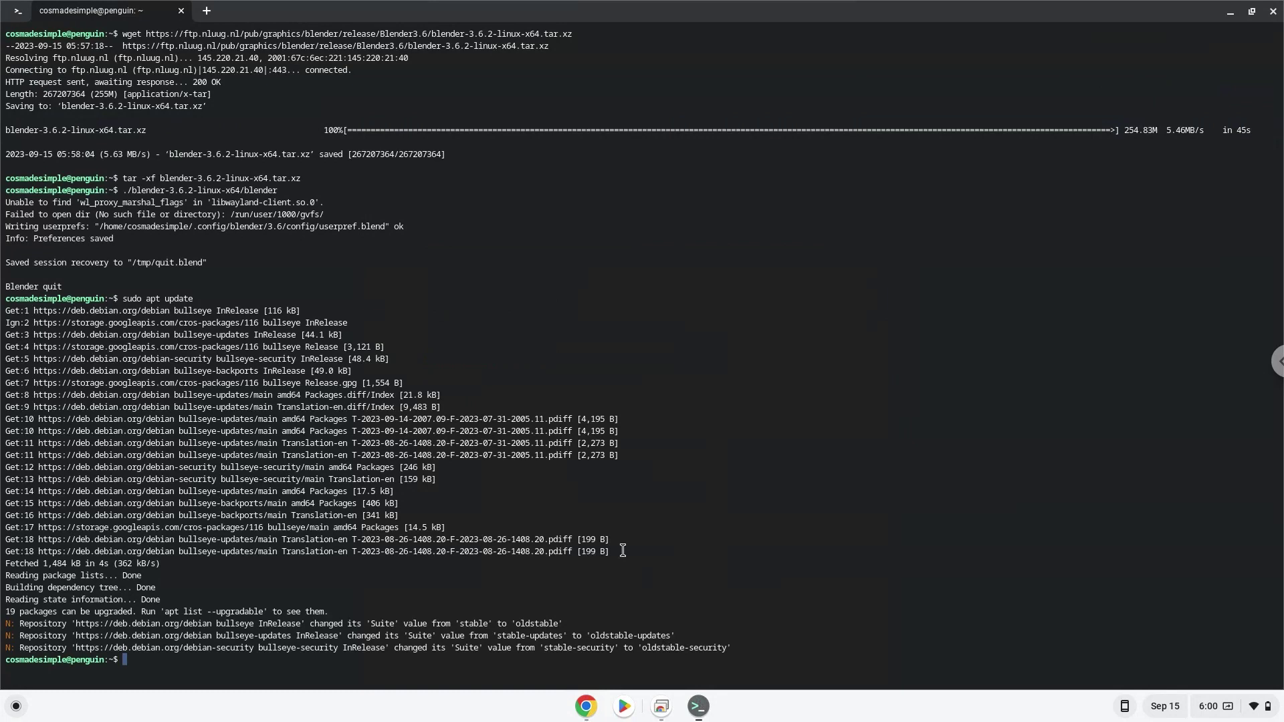
key("ctrl+shift+v")
key("Return")
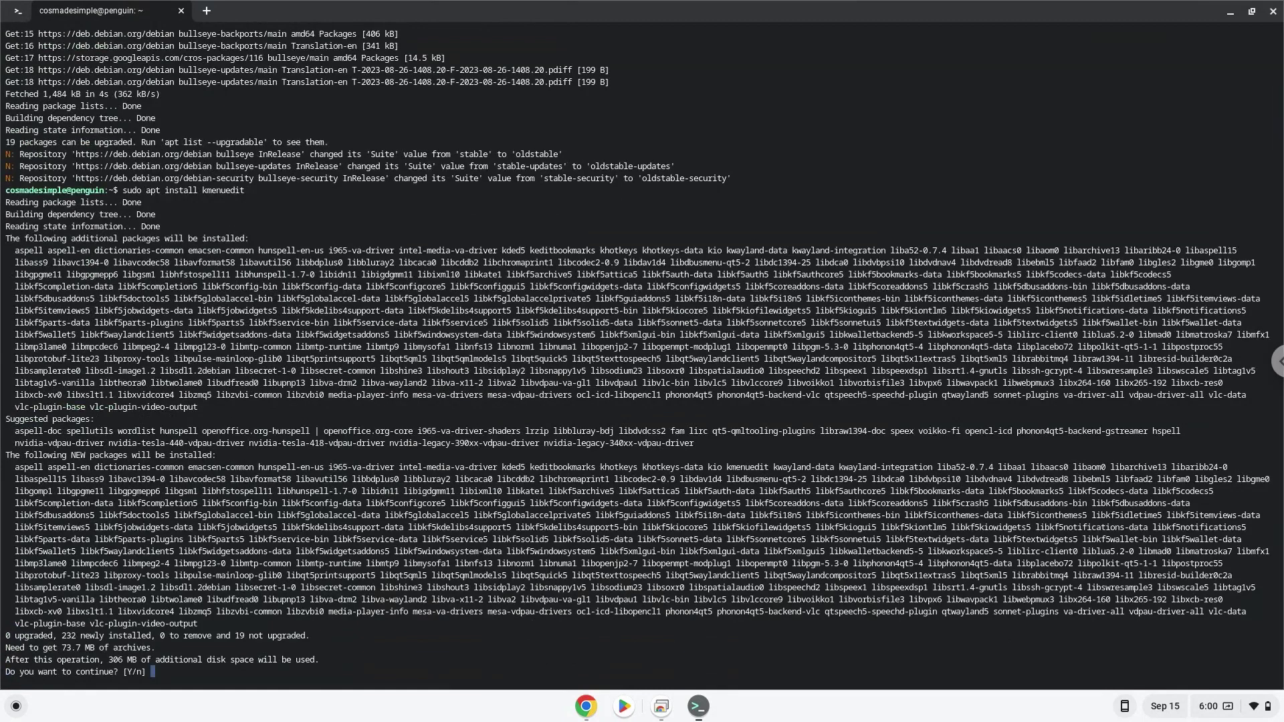
key("Return")
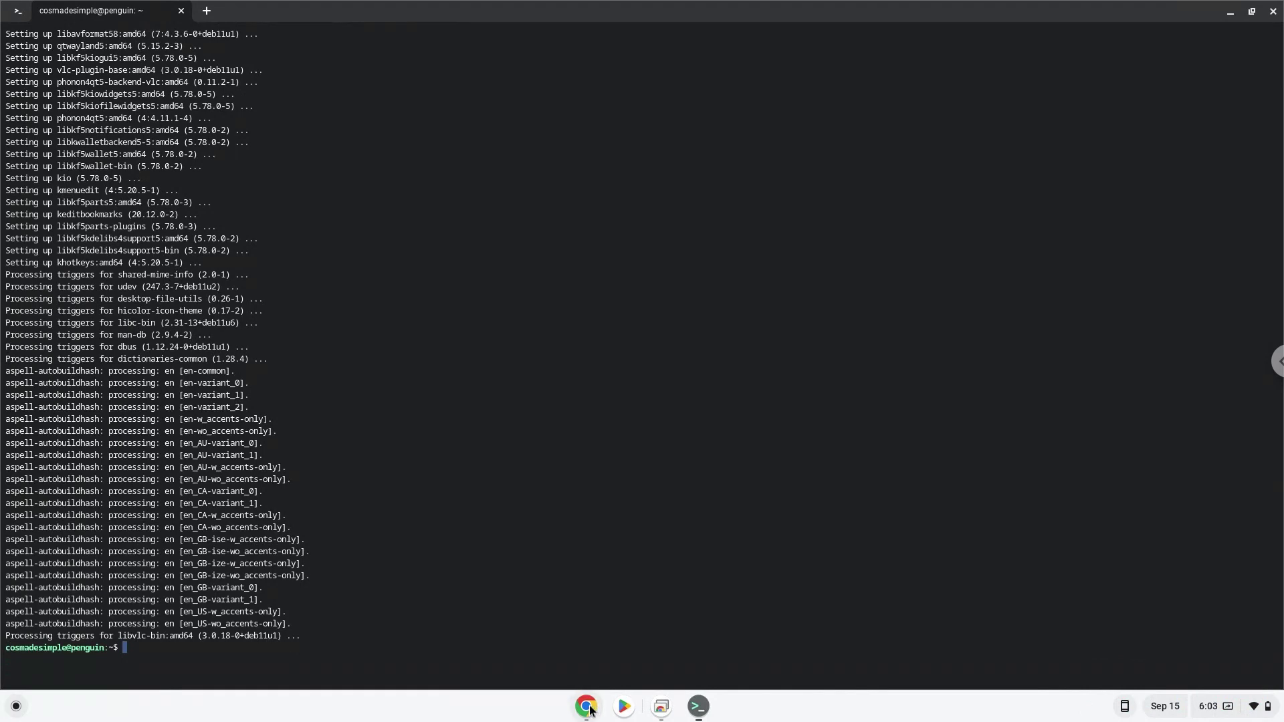
- Copy 'kmenuedit' from the notes and run it in Terminal to open the KDE menu editor
left_click(589, 709)
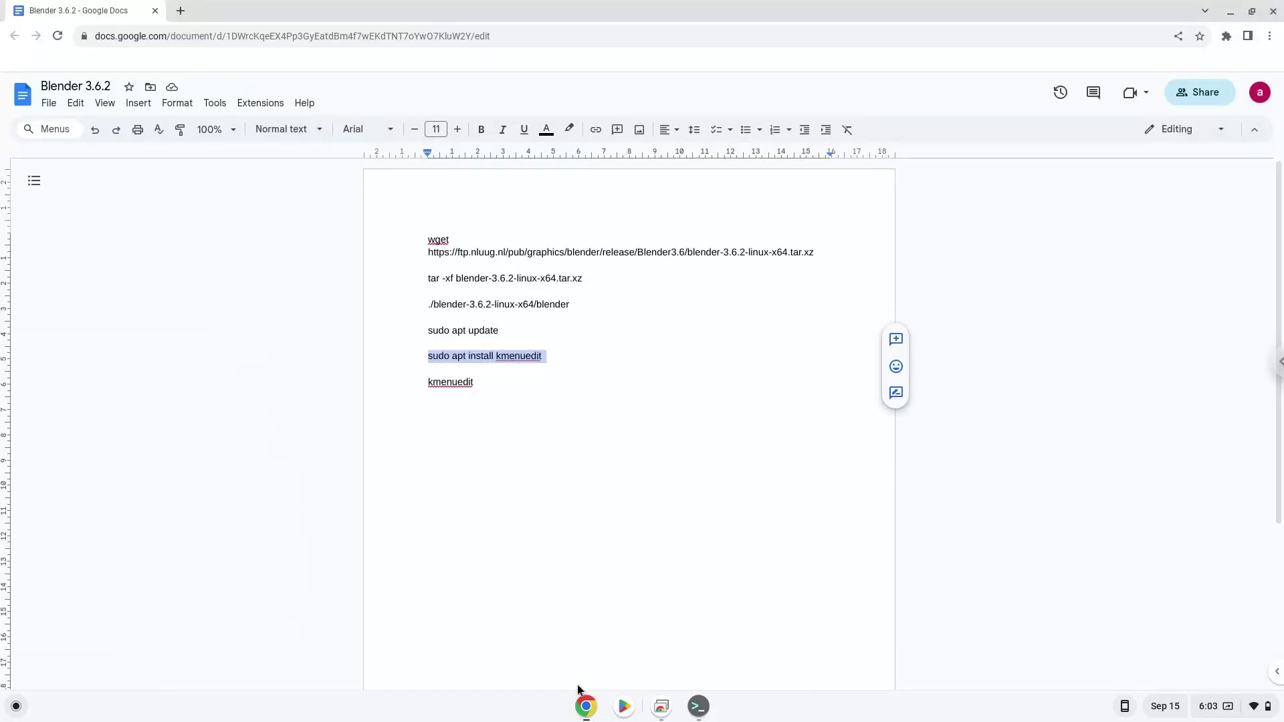
double_click(446, 384)
right_click(444, 384)
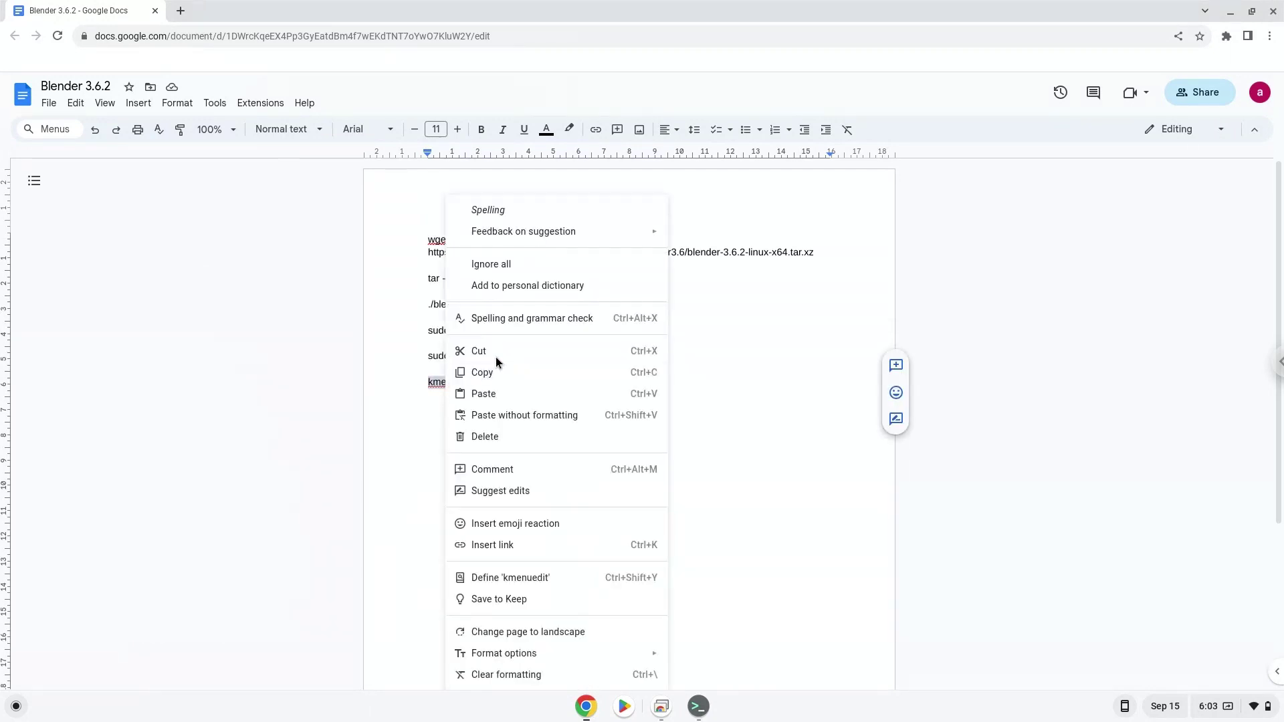
left_click(493, 379)
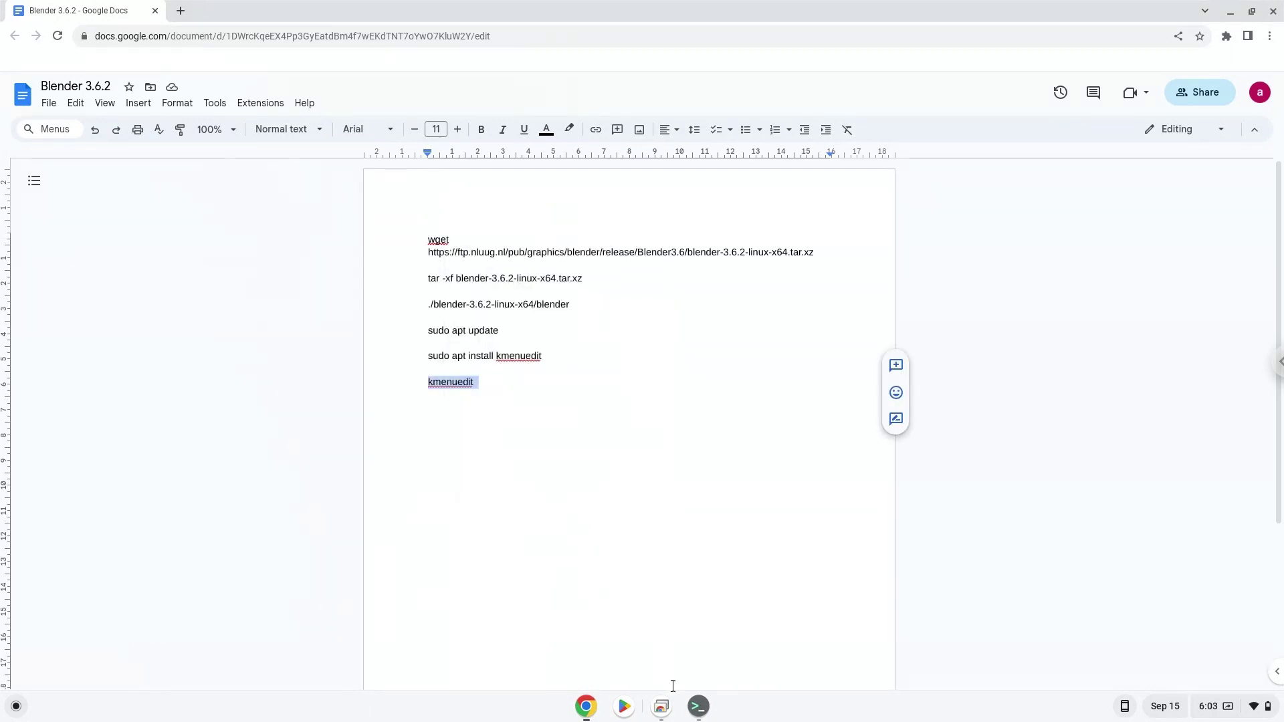
left_click(698, 706)
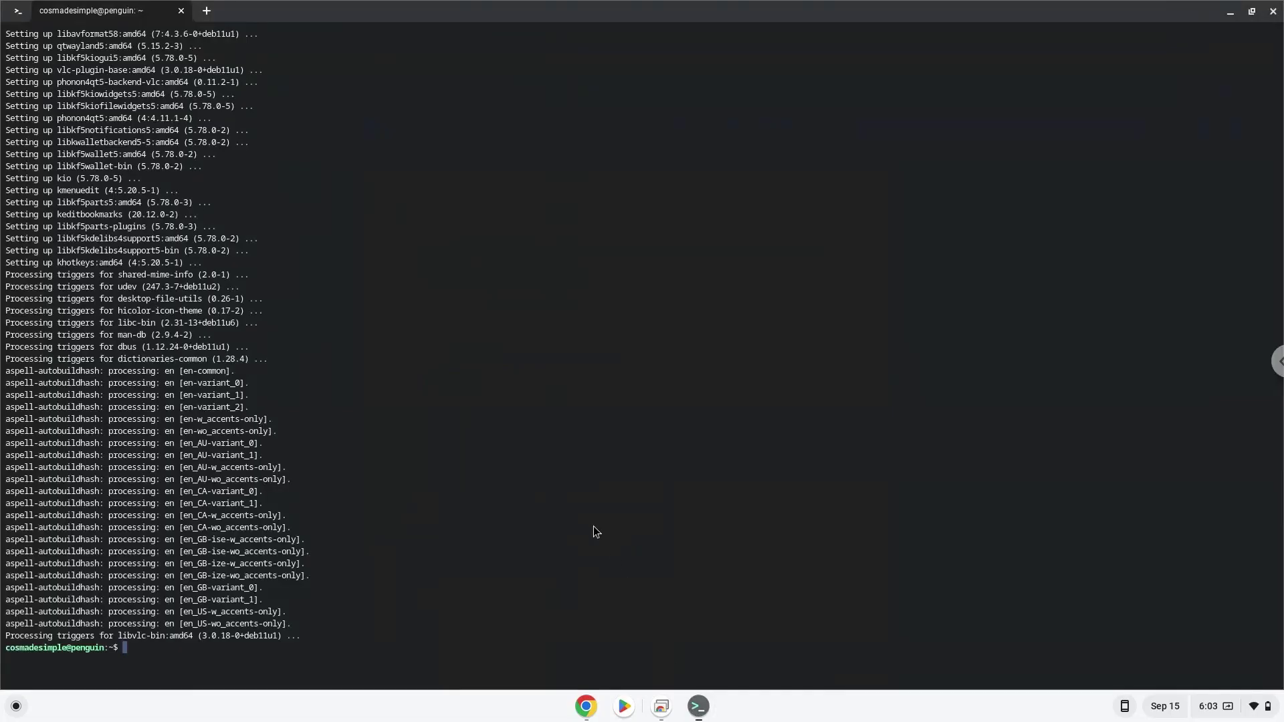
key("ctrl+shift+v")
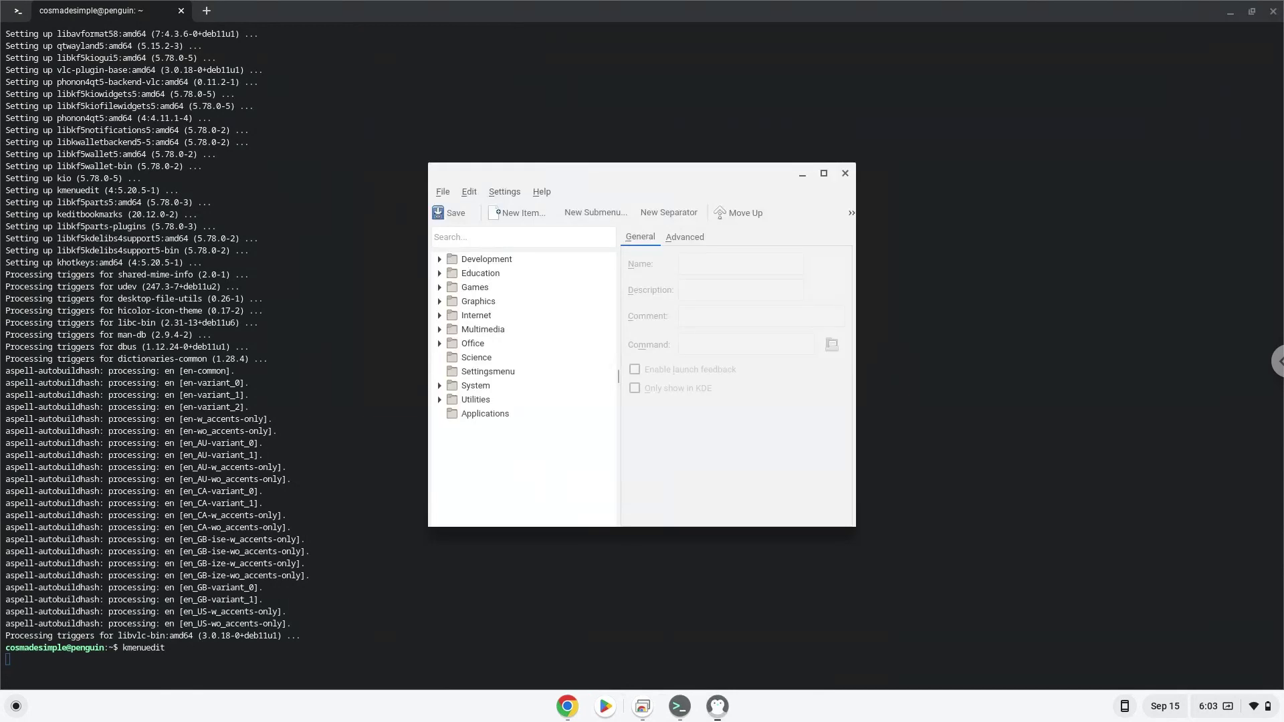
- Add a new menu item named 'Blender' under the Multimedia category
left_click(487, 331)
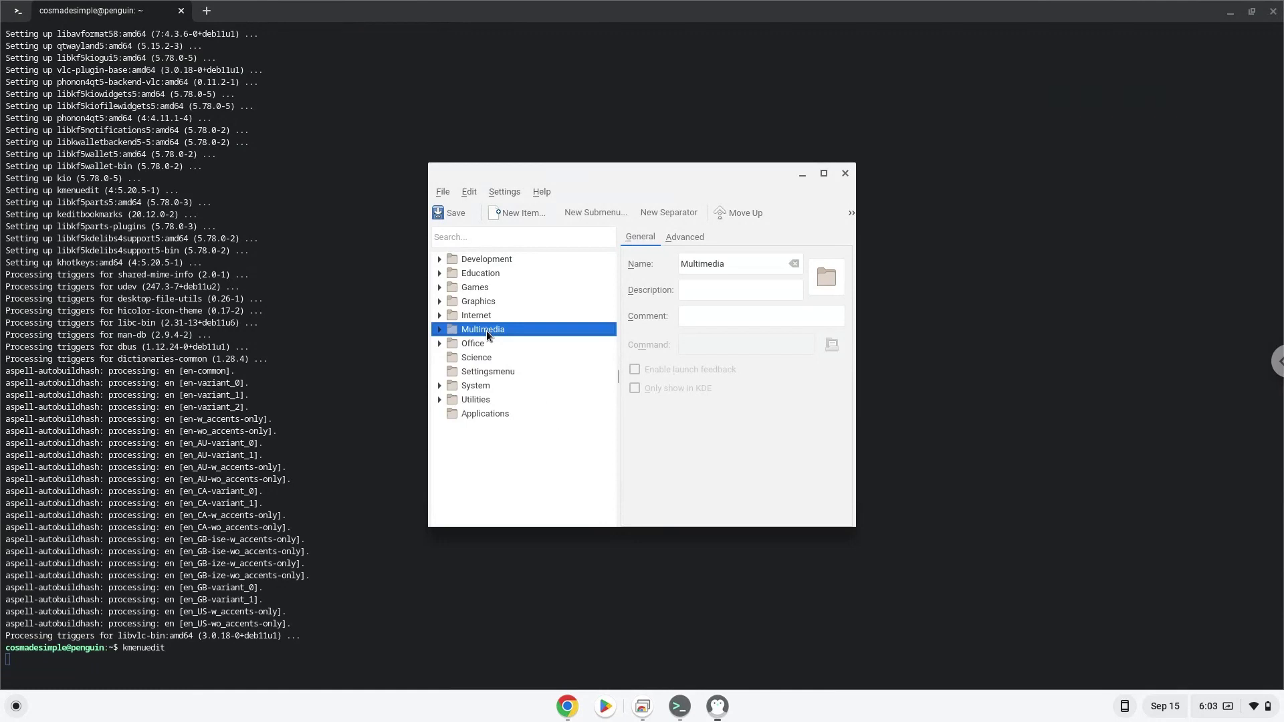
left_click(504, 213)
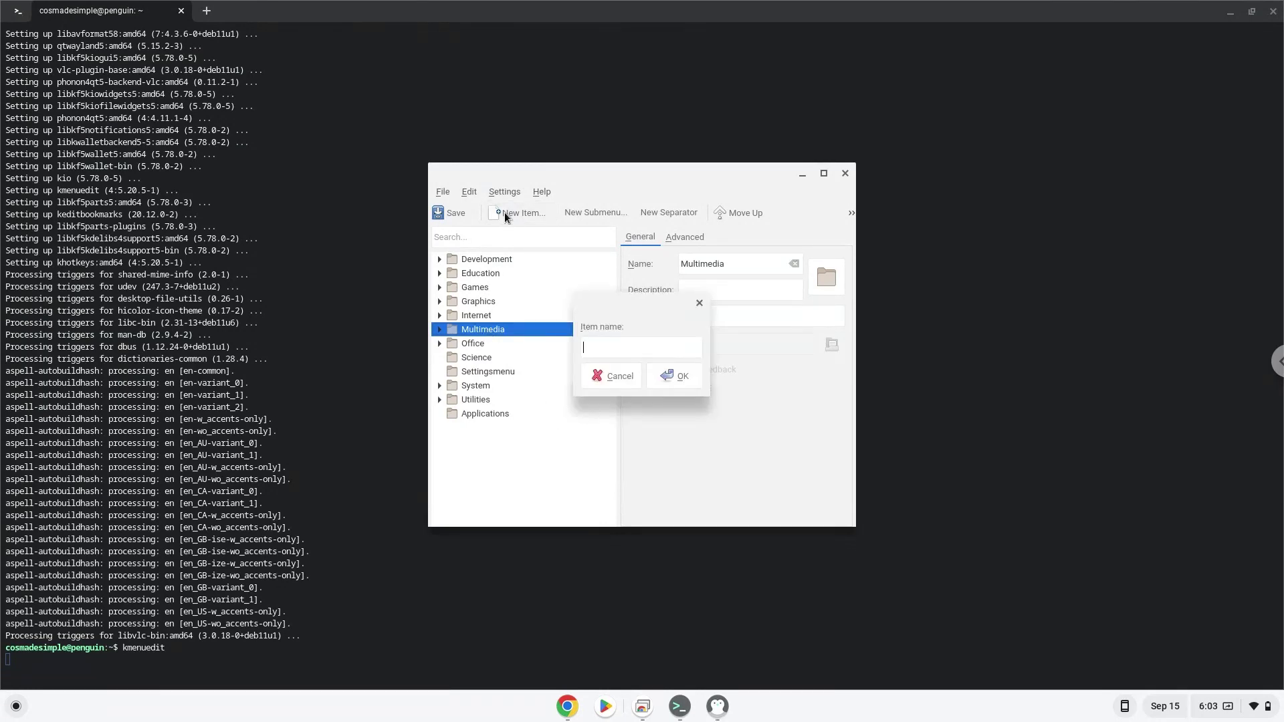
type("Blender")
left_click(659, 375)
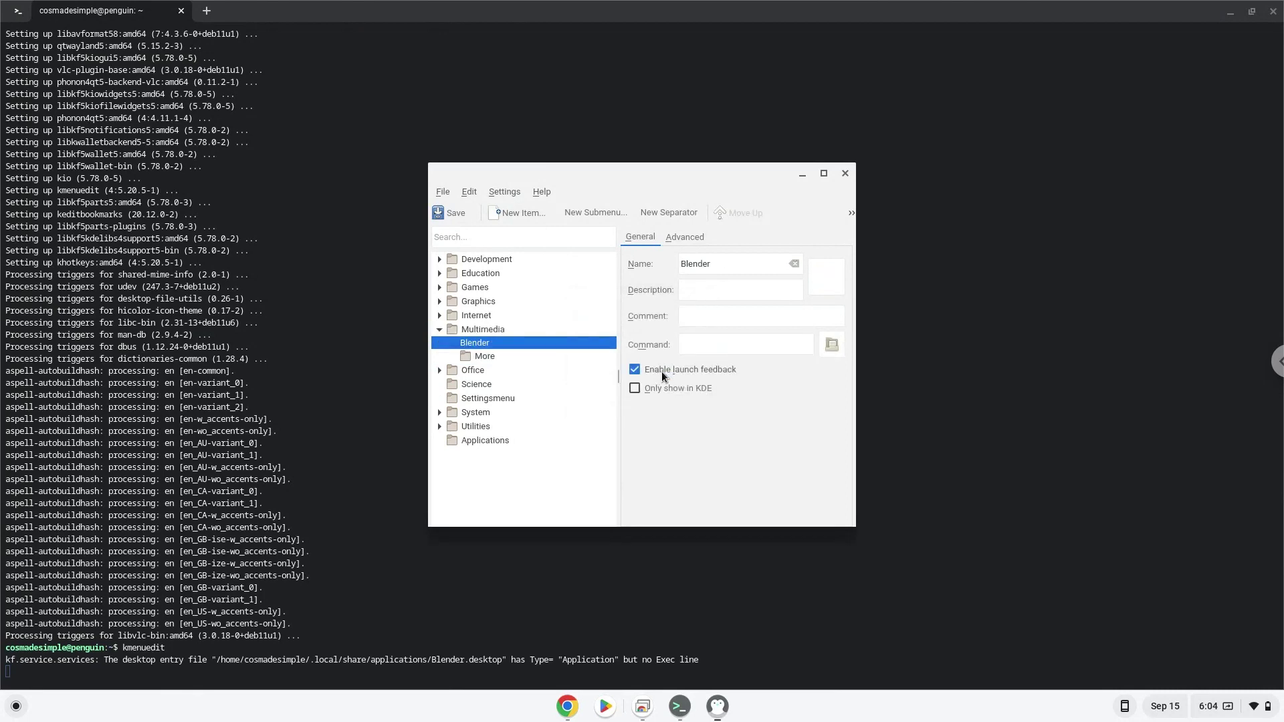
- Set the Blender entry's command to blender-3.6.2-linux-x64/blender and save the menu changes
left_click(826, 348)
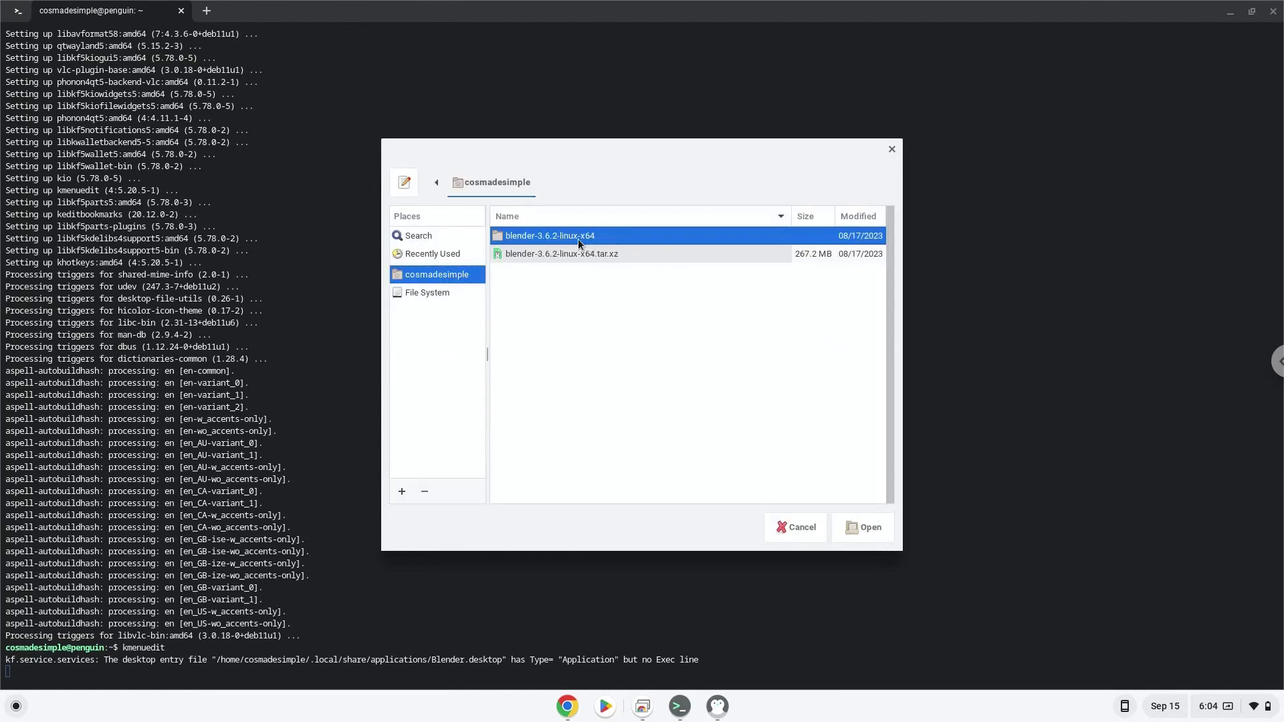
double_click(569, 236)
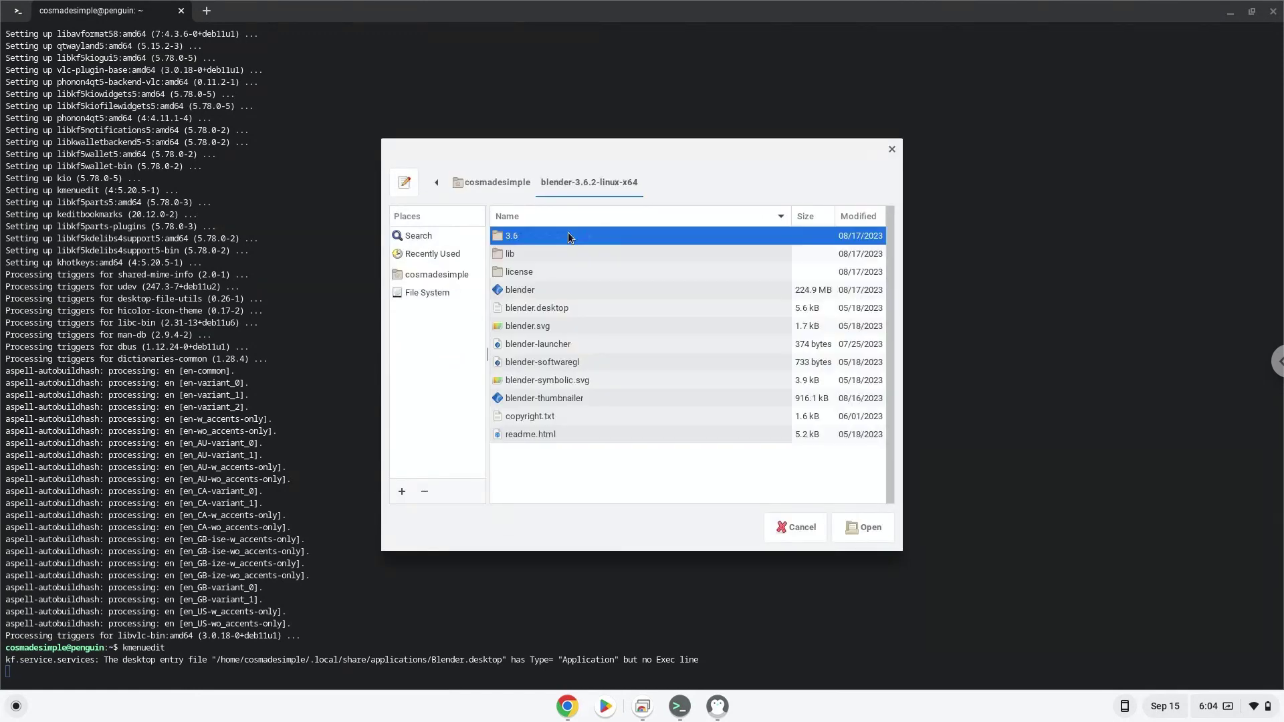
left_click(546, 291)
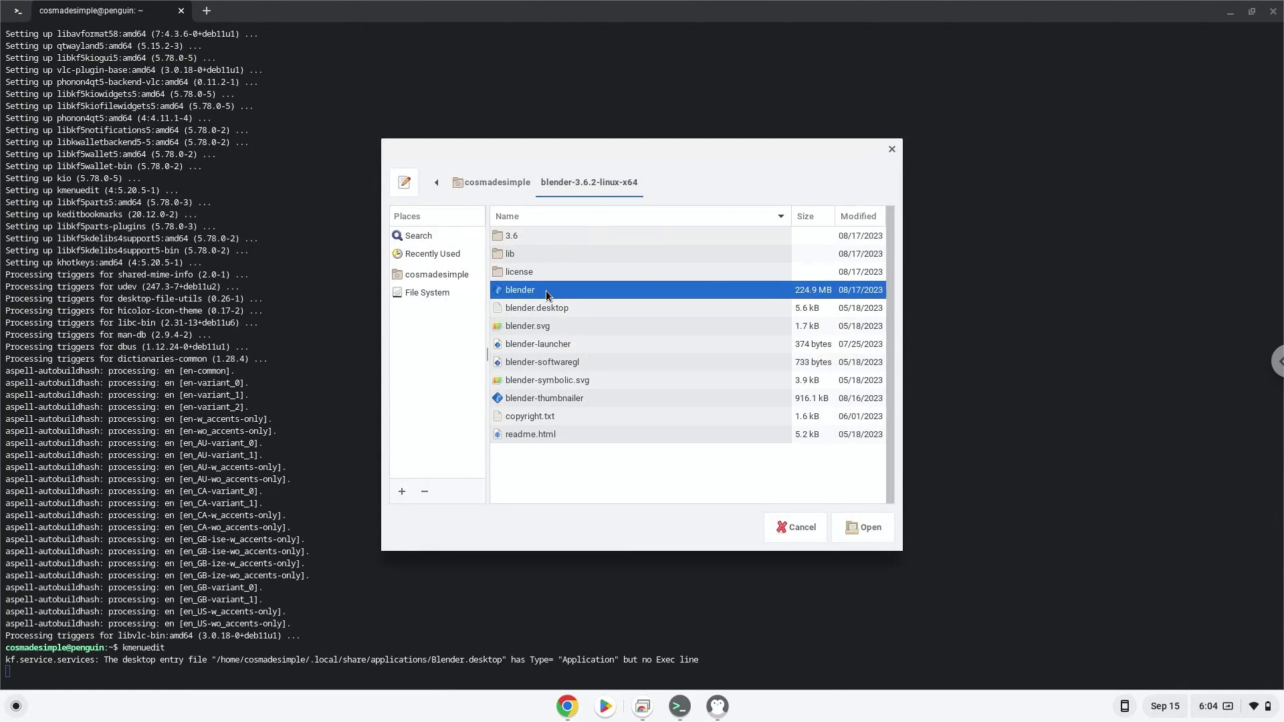
key("Return")
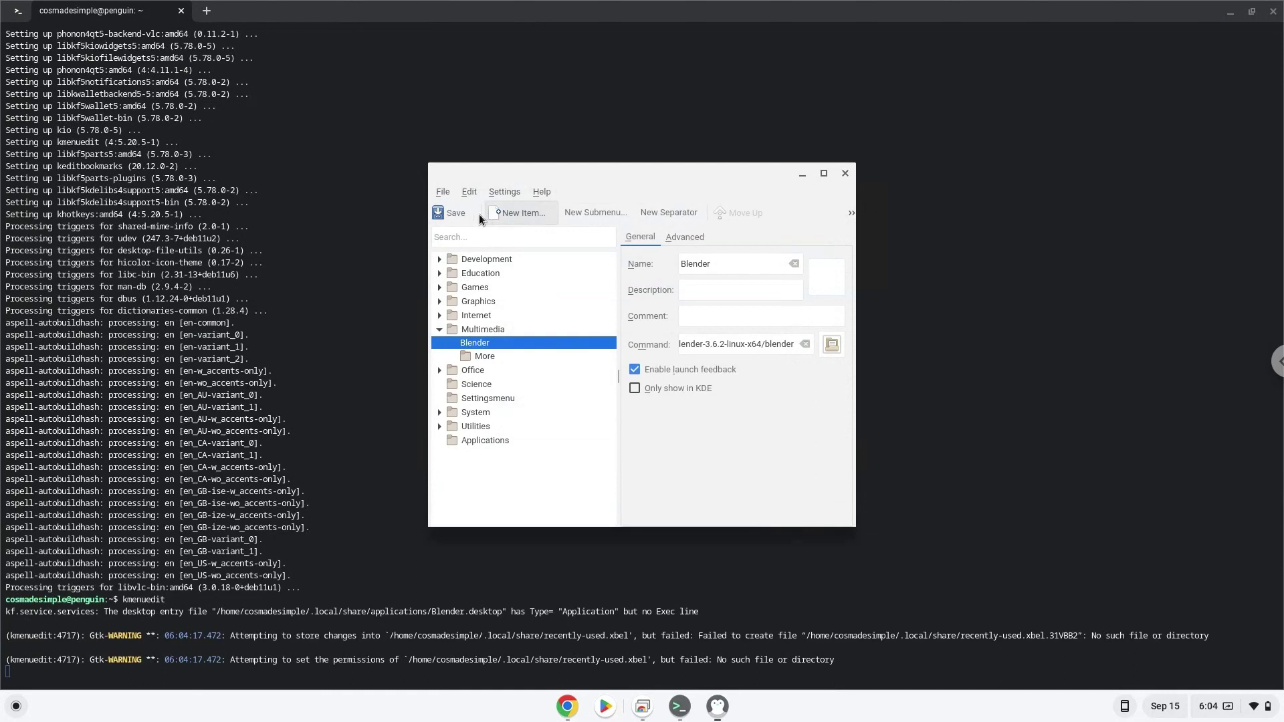
left_click(440, 219)
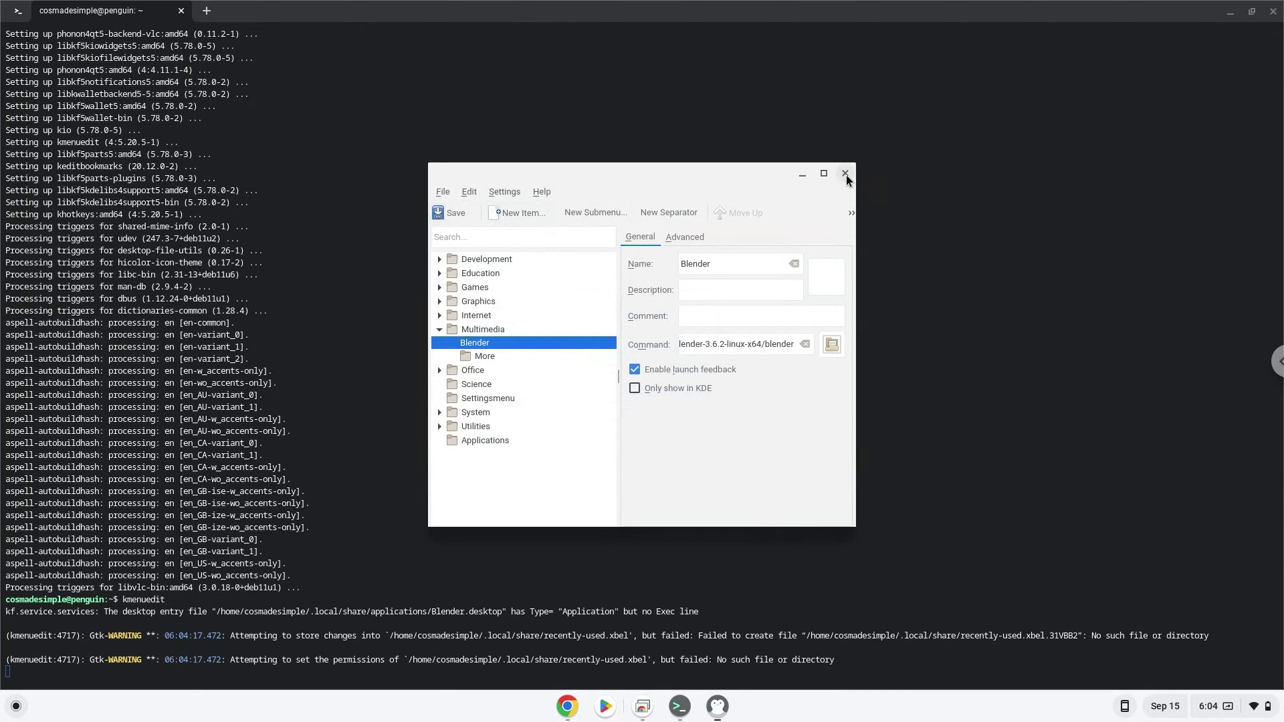
- Close the KDE Menu Editor and leave the Linux terminal
left_click(845, 174)
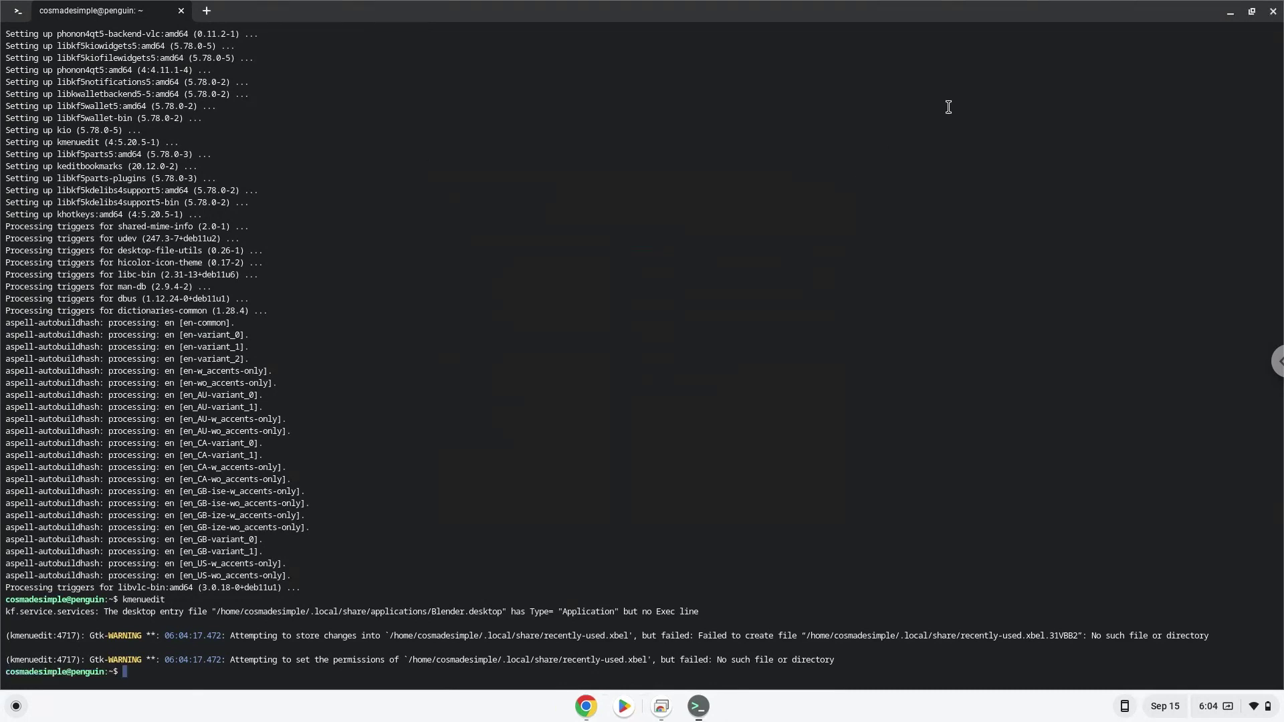
left_click(1272, 13)
left_click(757, 85)
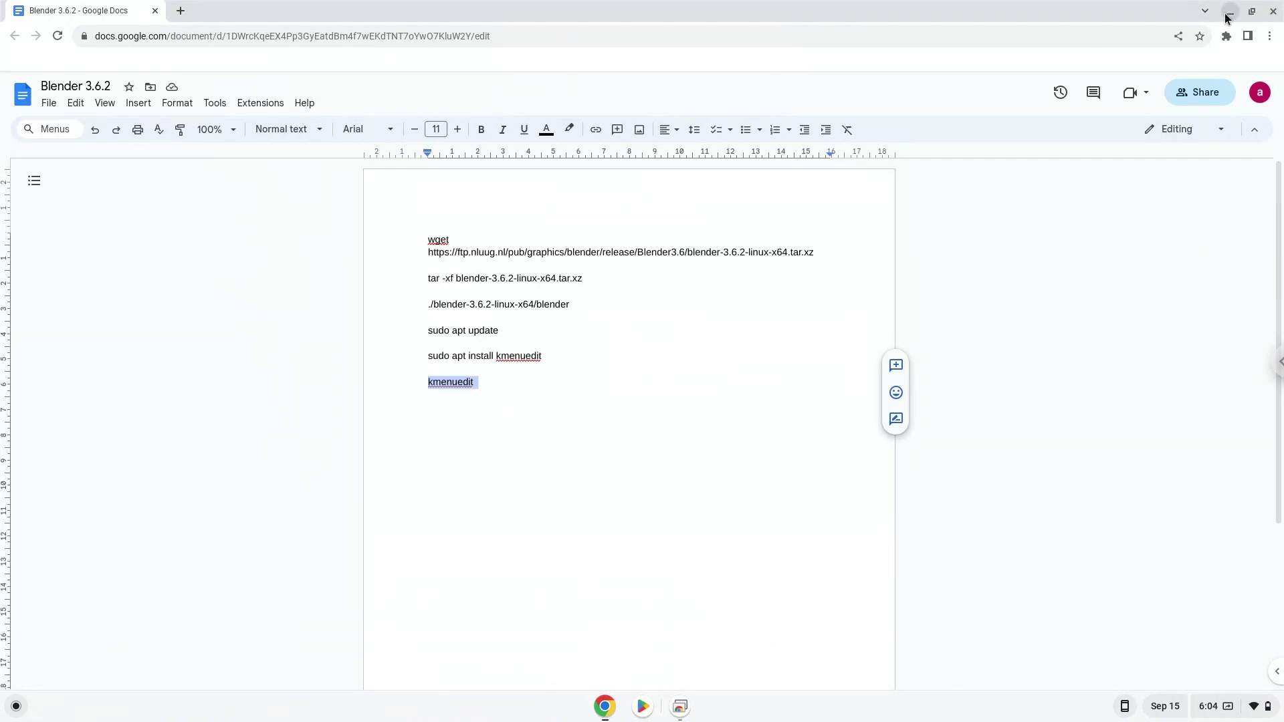
- Minimize Chrome and launch Blender from the launcher's Linux apps folder
left_click(1229, 13)
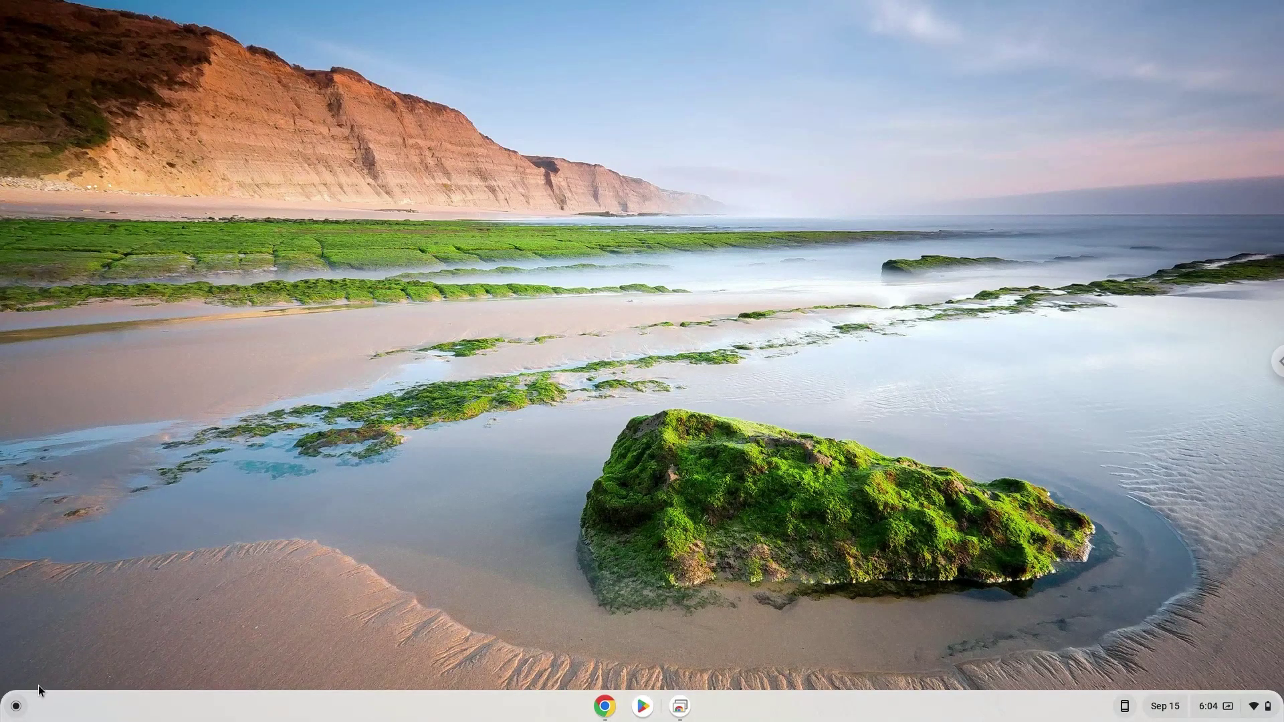
left_click(16, 707)
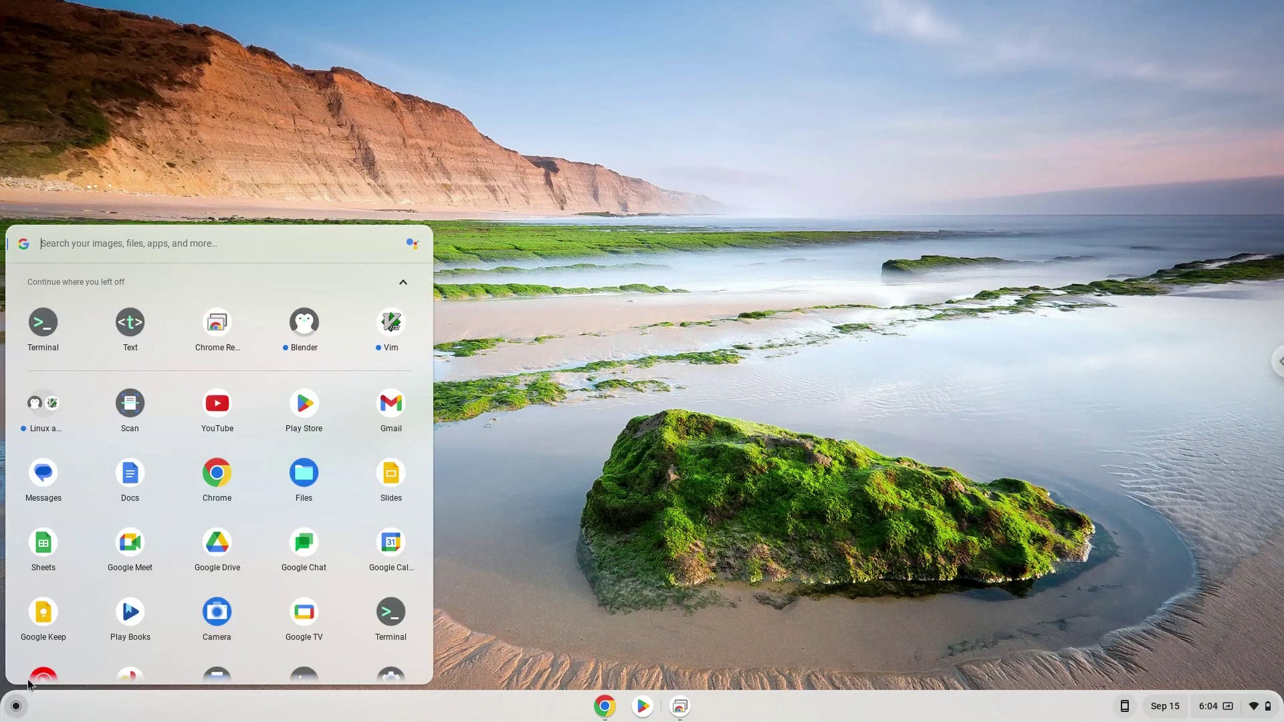
left_click(49, 411)
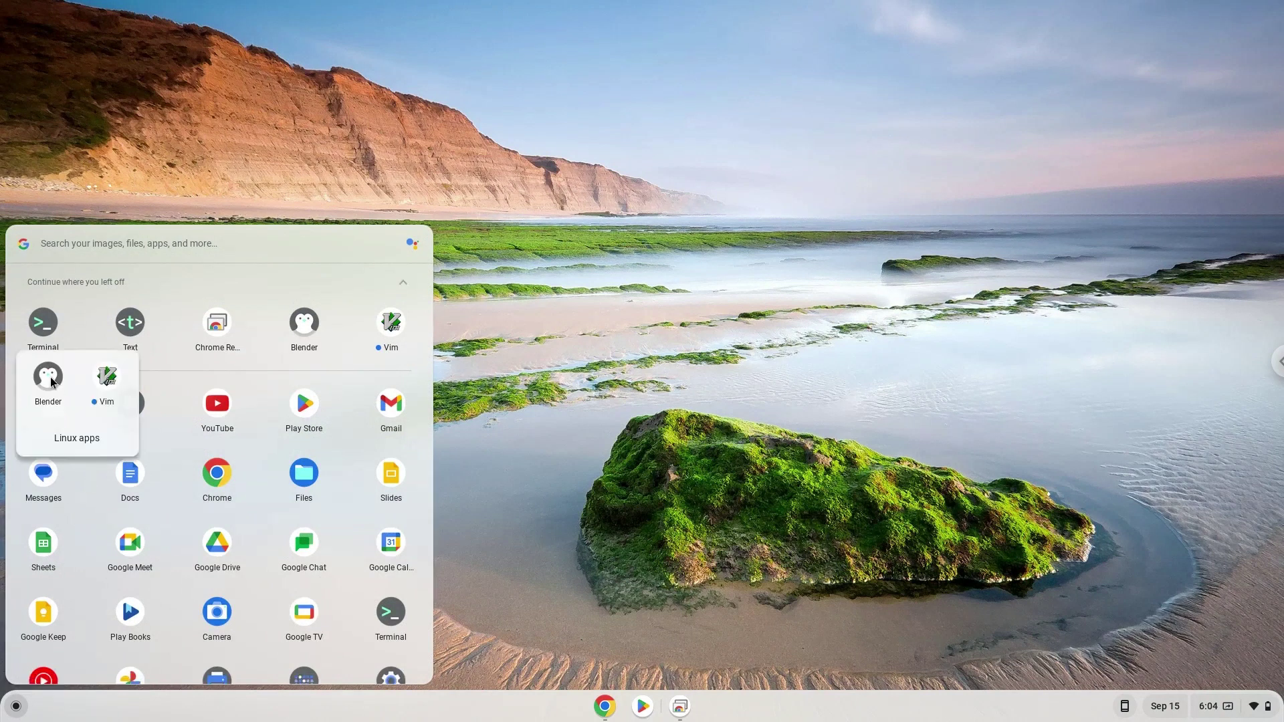
left_click(50, 377)
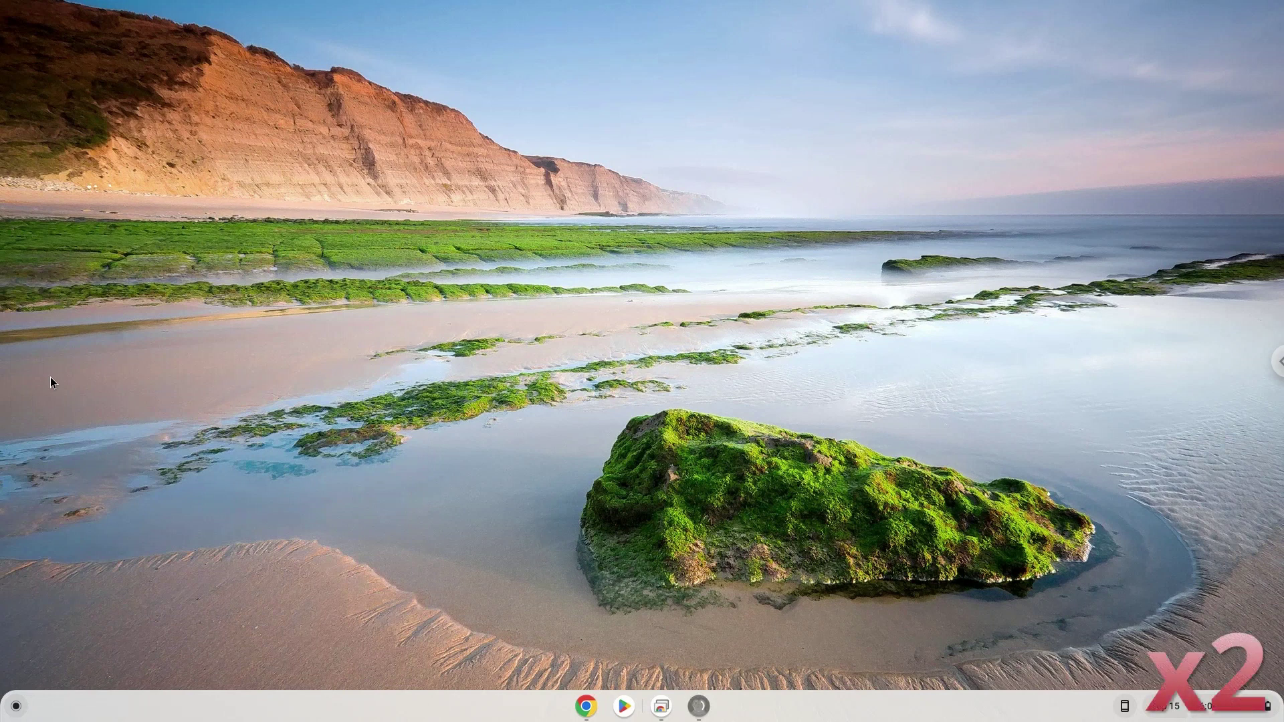